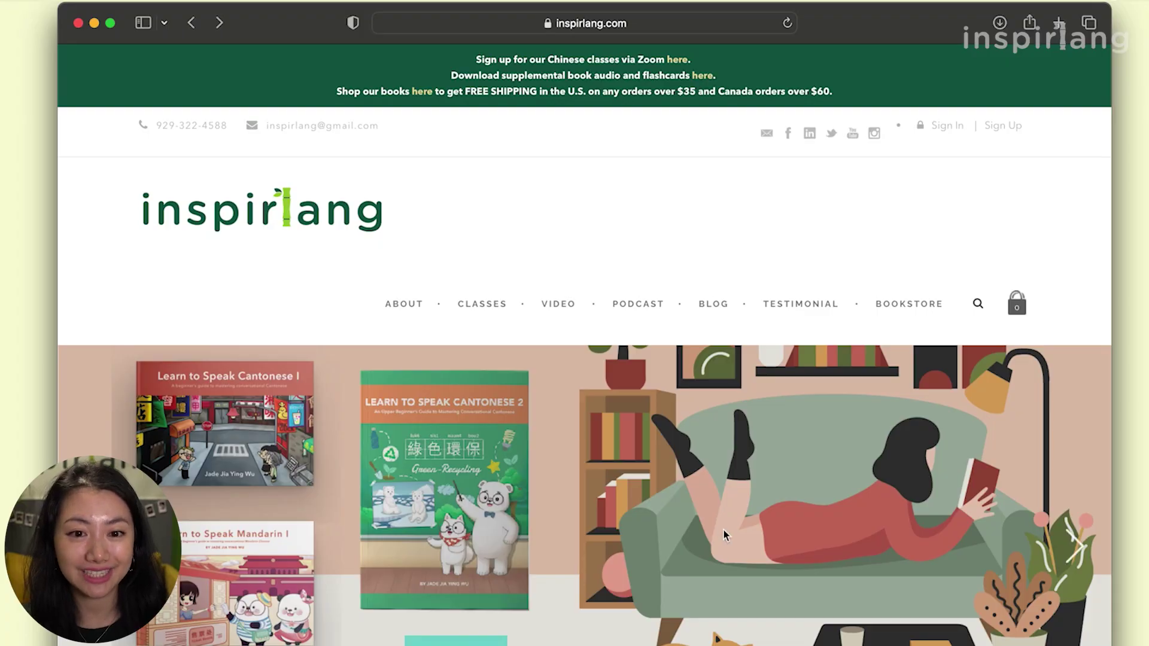
Step: Browse to page 2 of the blog's Editor's Insights posts
mouse_move(707, 306)
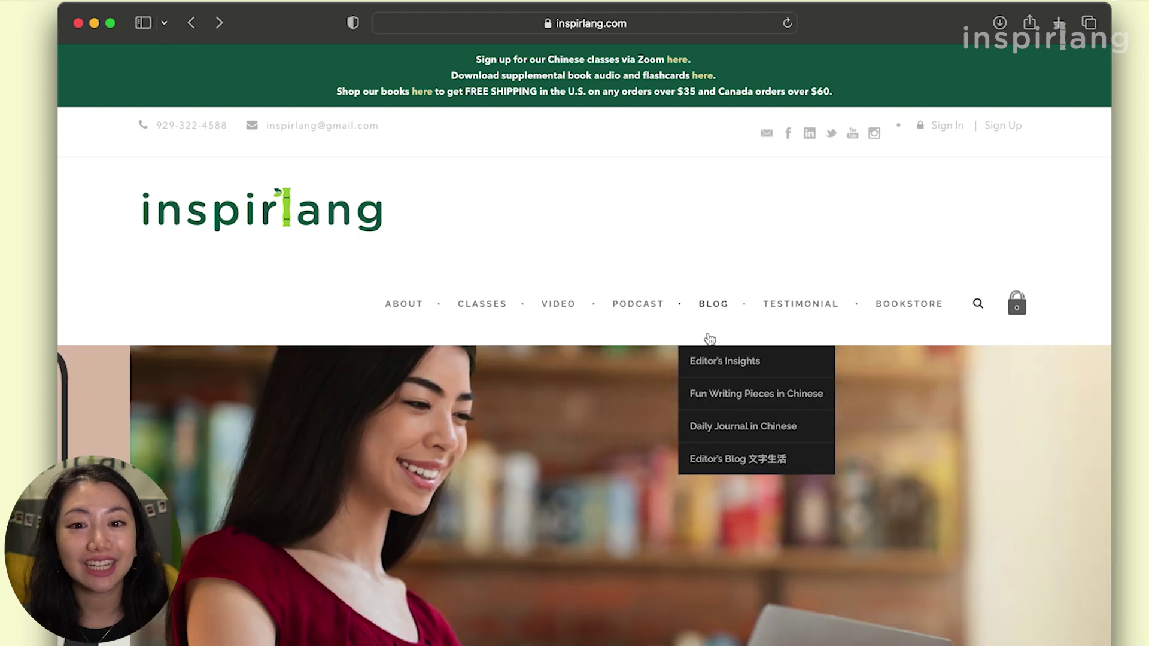
left_click(709, 364)
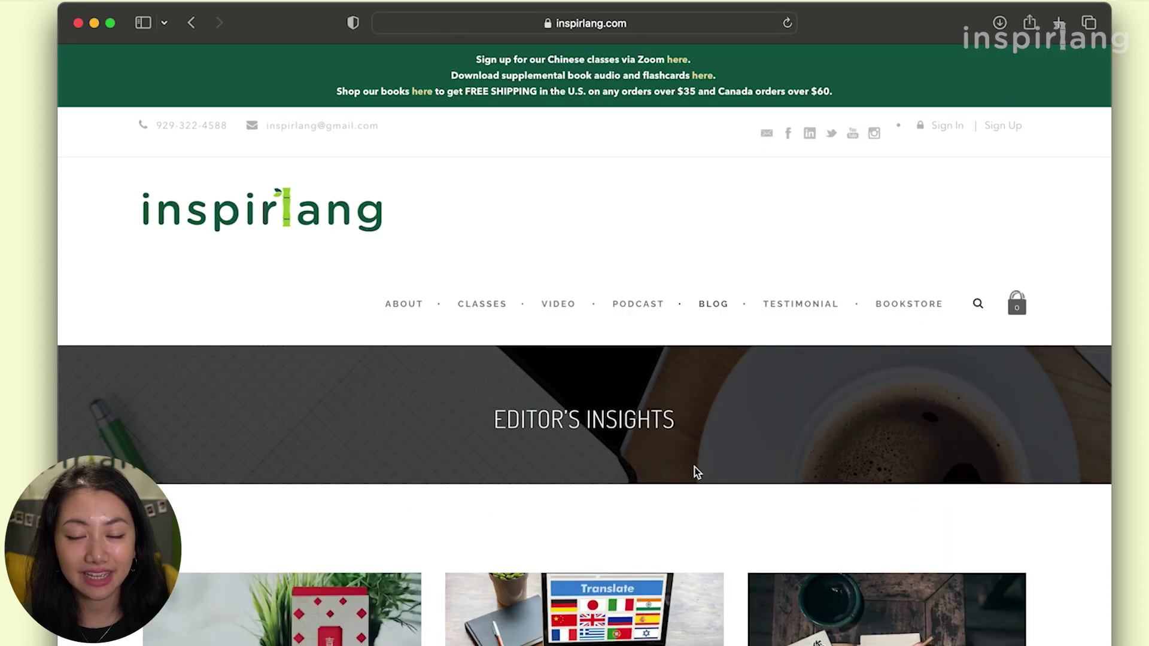
scroll(694, 513, "down", 10)
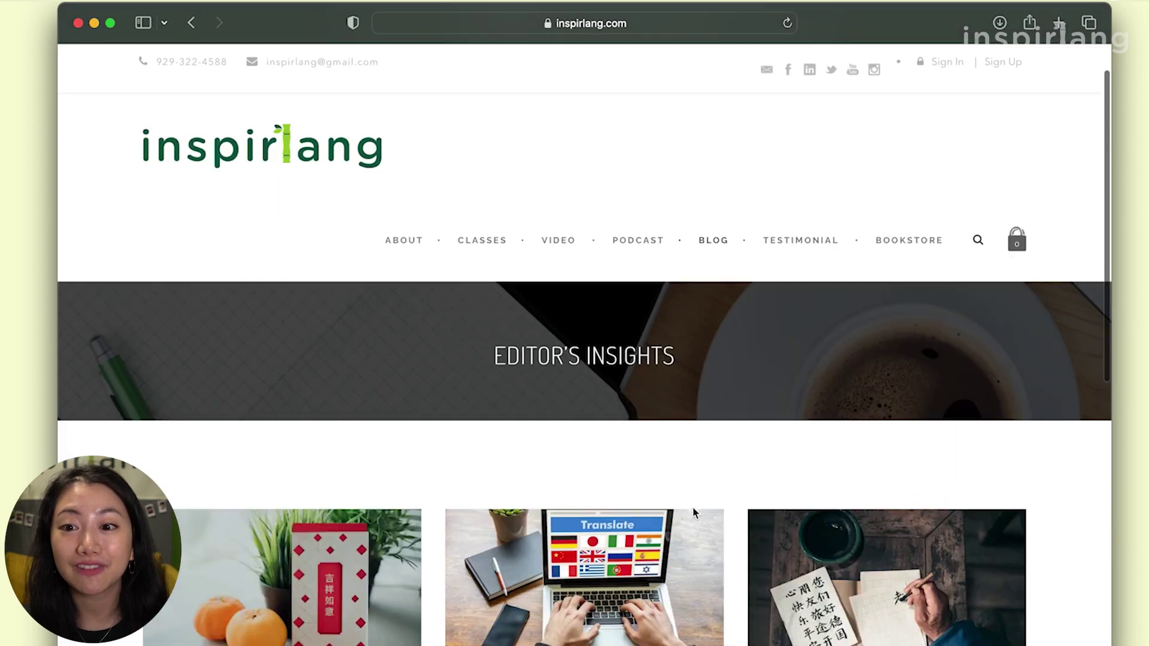
scroll(694, 514, "down", 8)
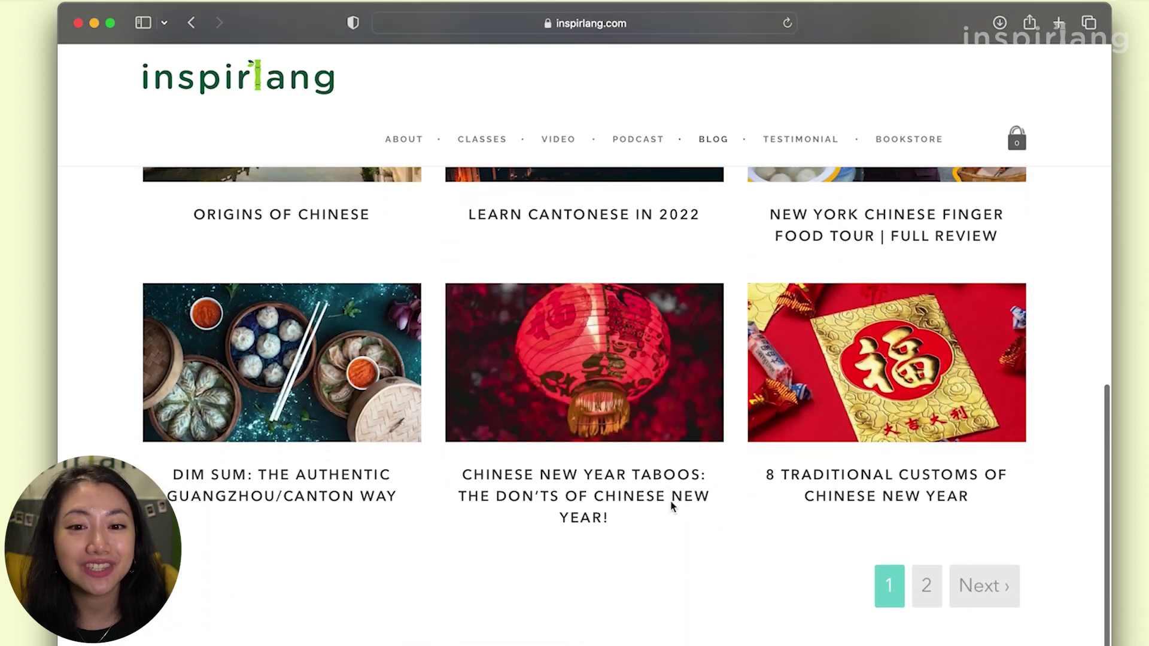
left_click(921, 568)
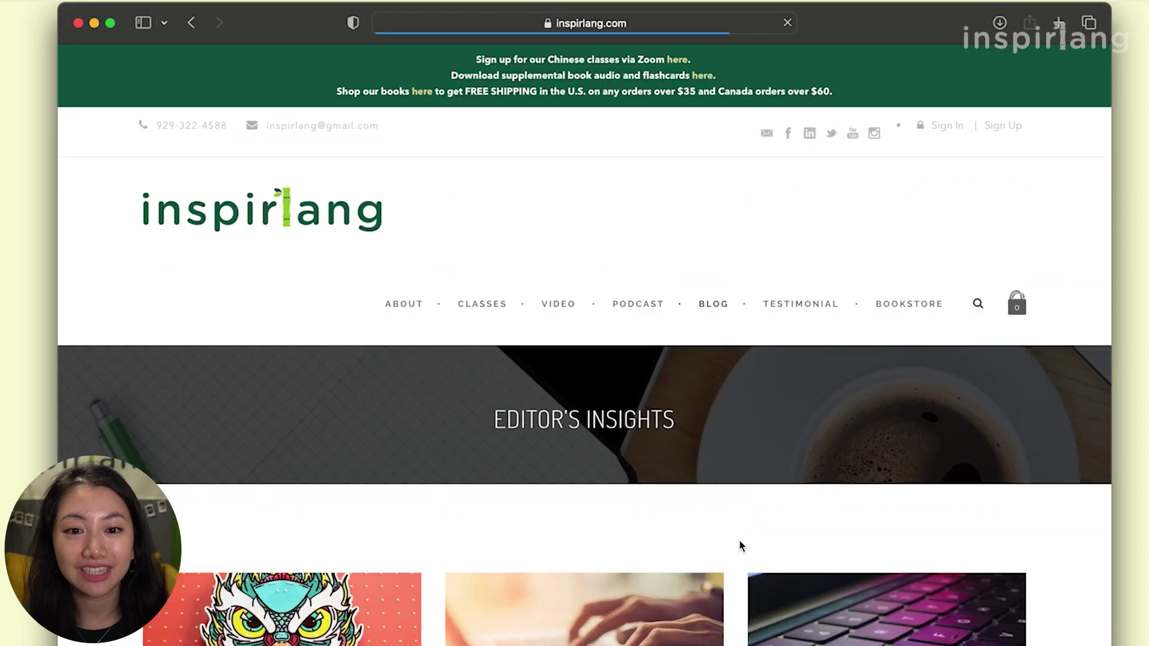
scroll(695, 558, "down", 8)
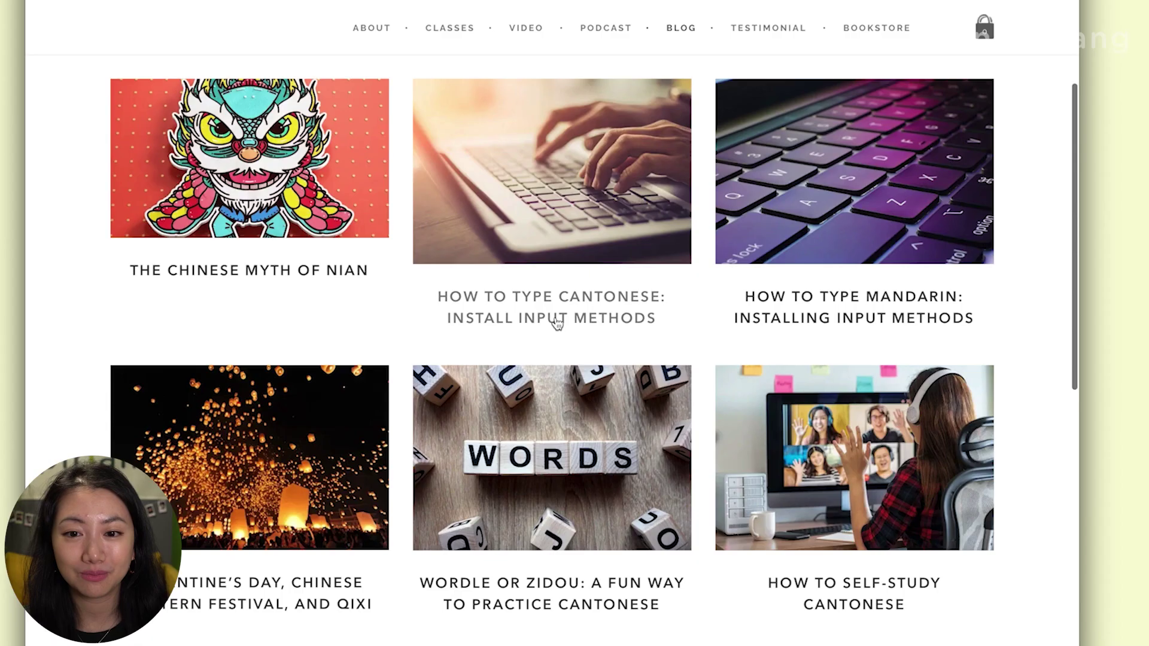
Step: Read 'How to Type Cantonese: Install Input Methods' down to its MacOS steps, then launch System Settings
left_click(557, 318)
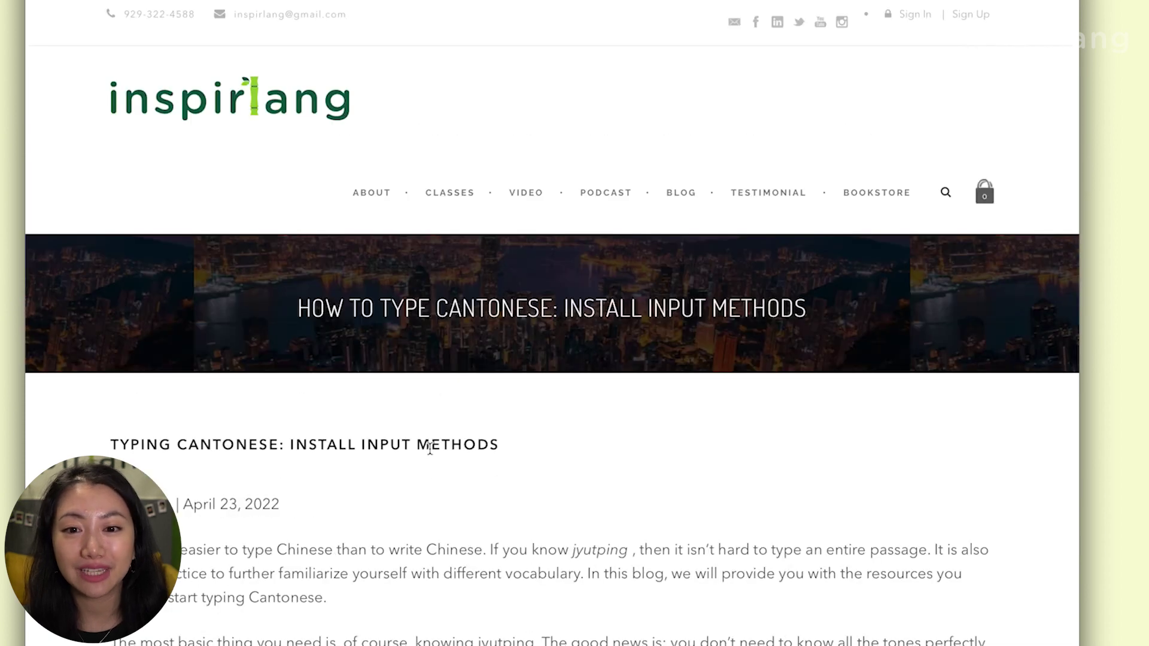
scroll(436, 450, "down", 5)
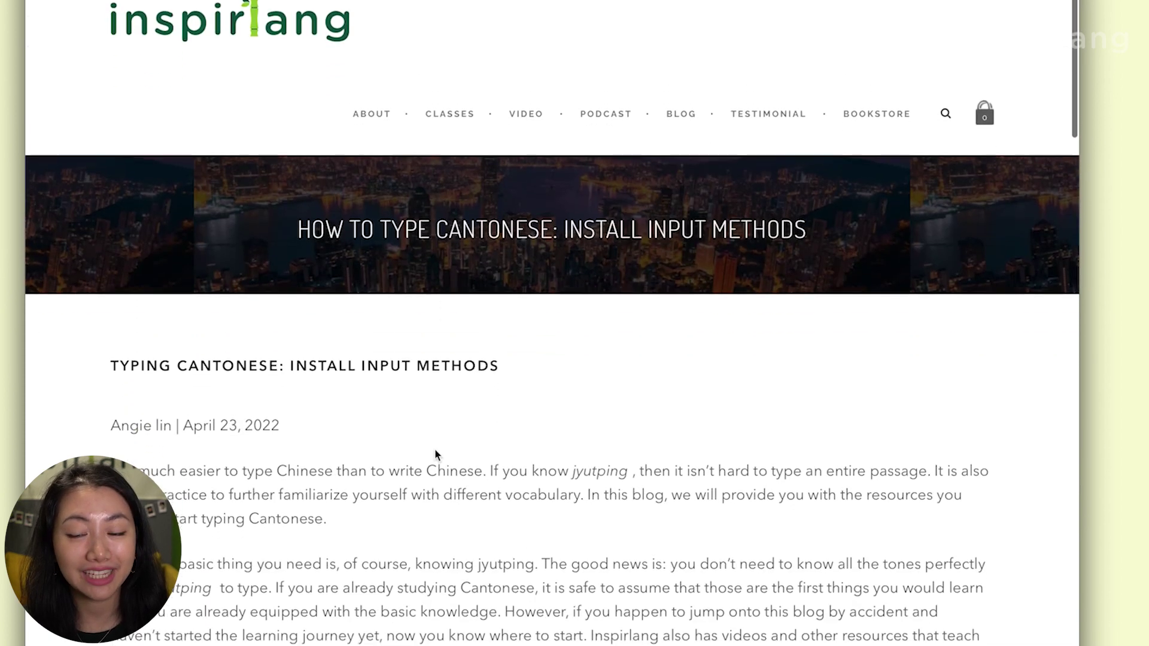
scroll(435, 452, "down", 5)
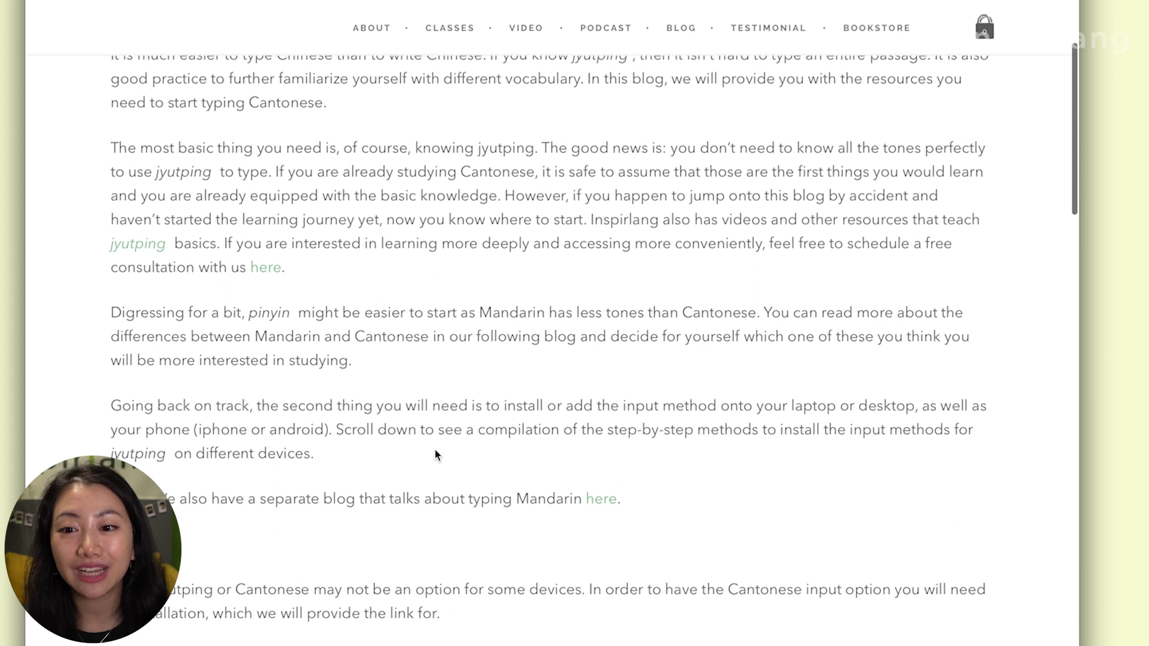
scroll(435, 454, "down", 12)
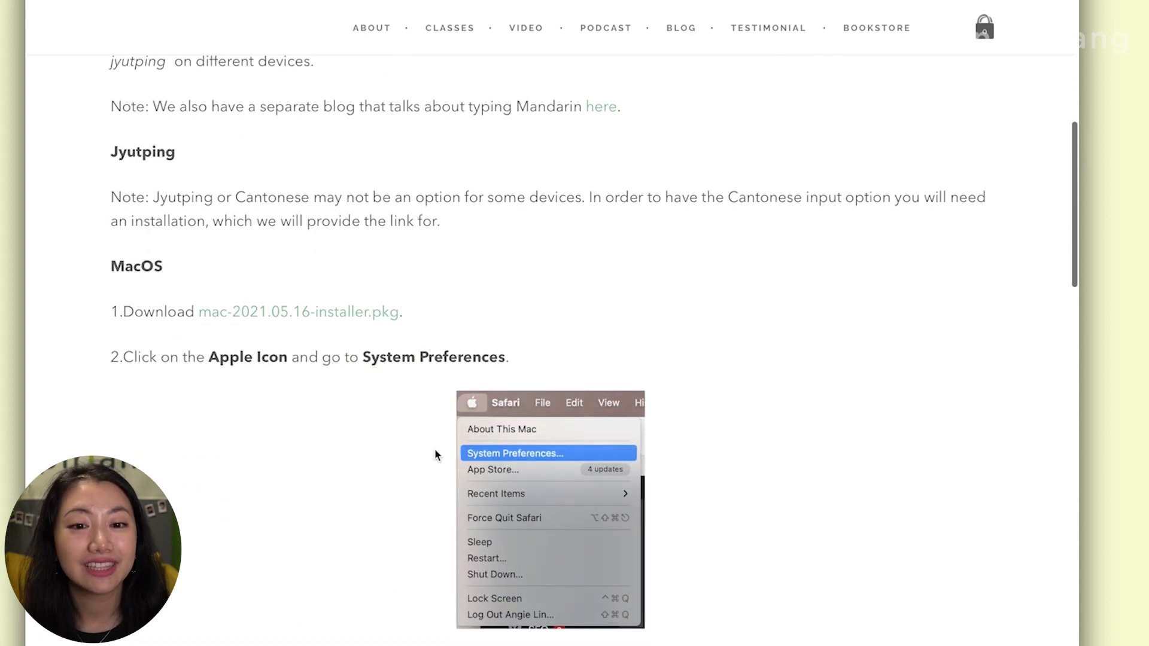
scroll(419, 389, "down", 1)
scroll(214, 322, "down", 1)
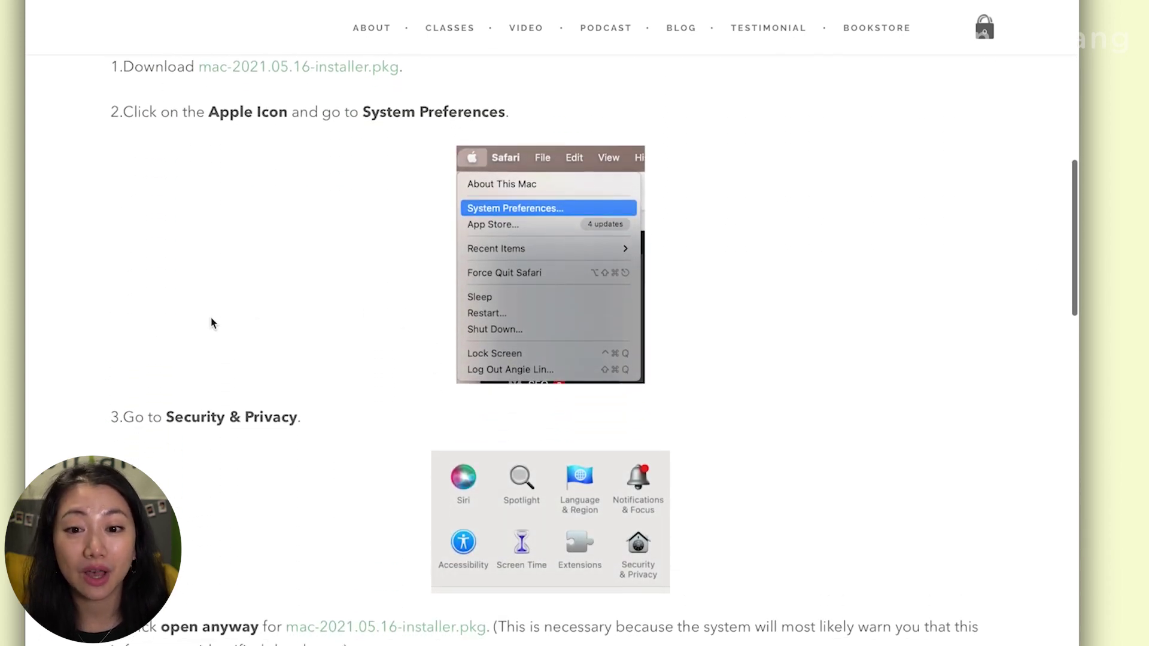
scroll(211, 323, "up", 2)
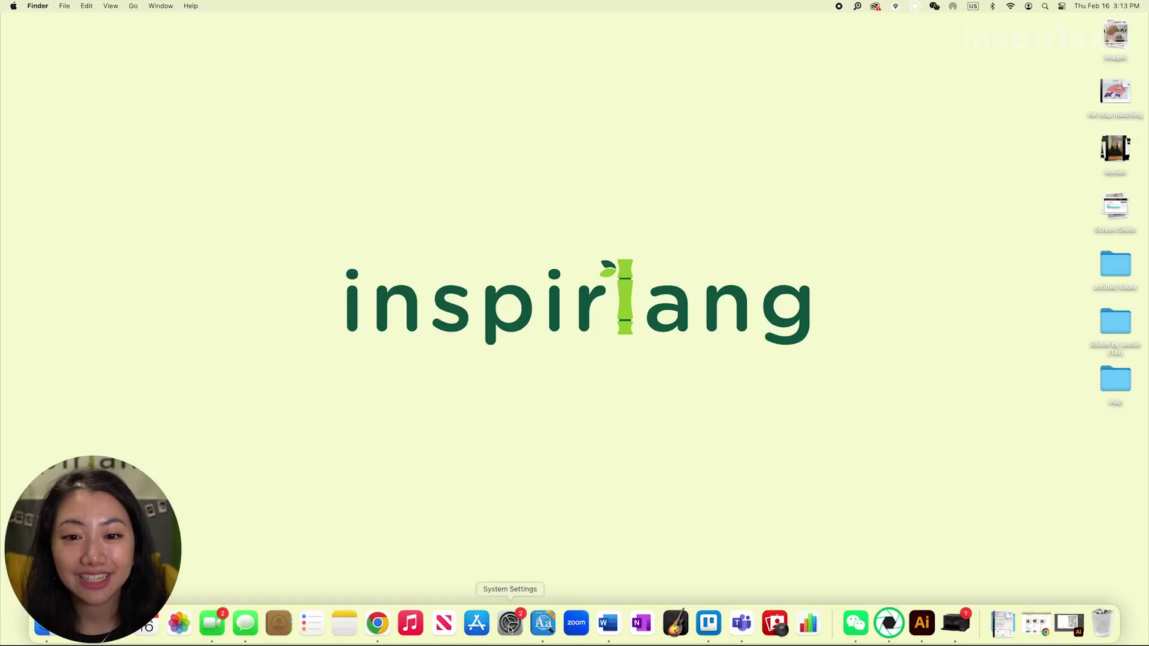
left_click(509, 624)
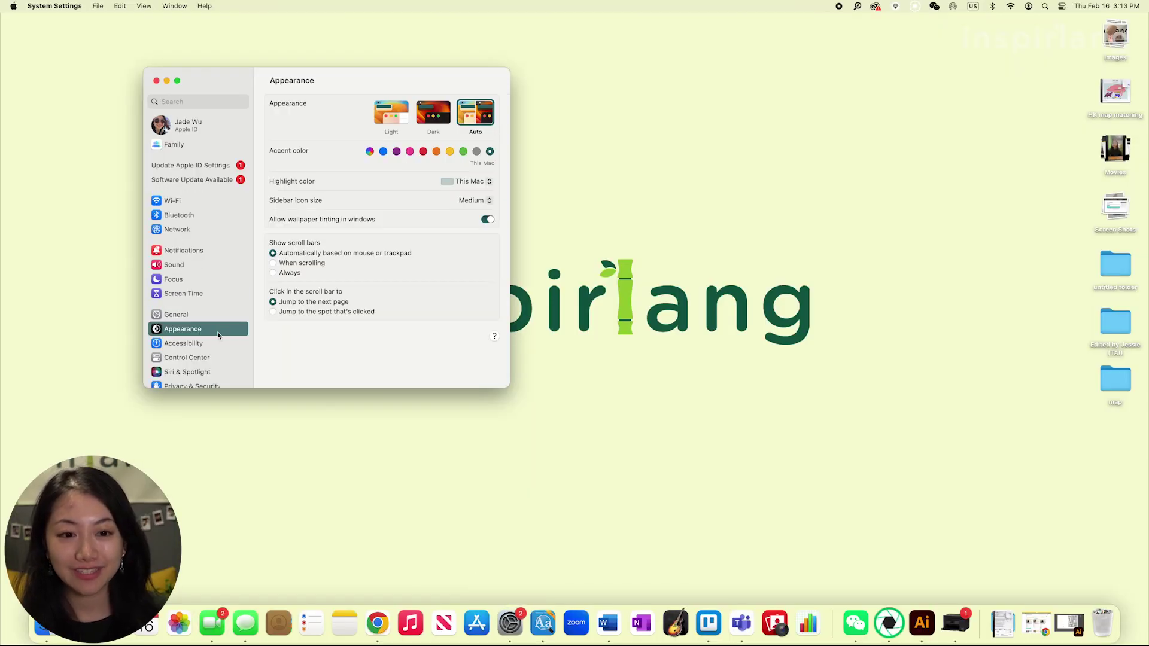
Step: Scroll the System Settings sidebar down to the Keyboard settings
scroll(221, 335, "down", 3)
left_click_drag(510, 384, 532, 398)
scroll(210, 312, "down", 3)
scroll(210, 311, "down", 3)
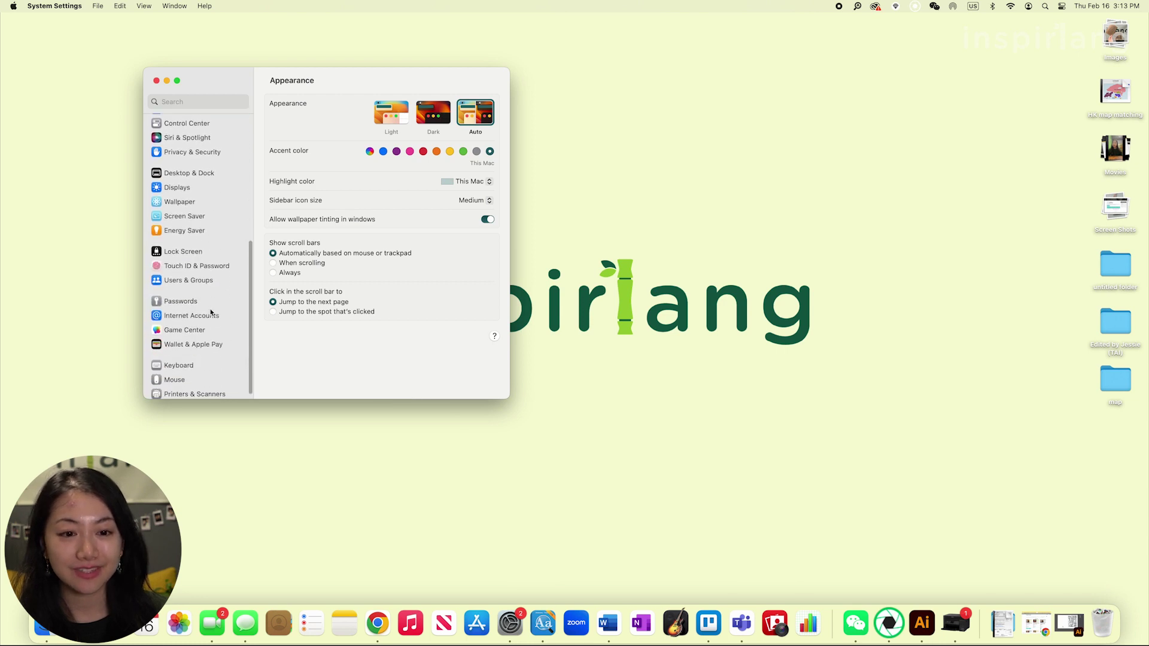
left_click(183, 360)
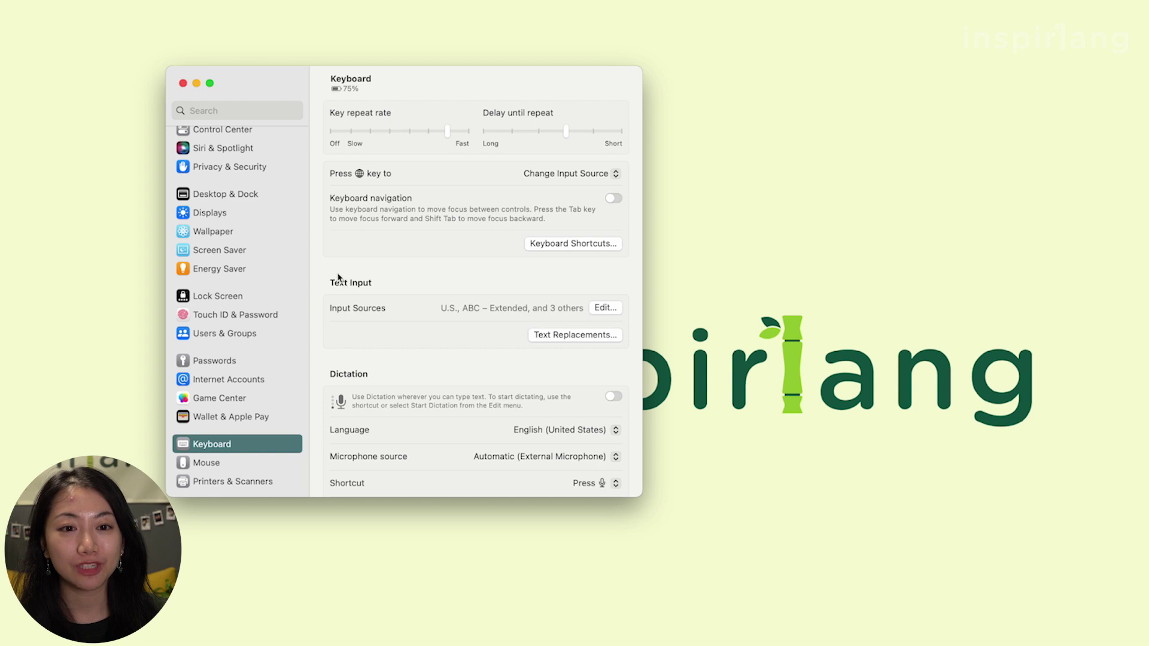
Step: Add Phonetic - Cantonese to the input sources after searching 'canton'
left_click(605, 308)
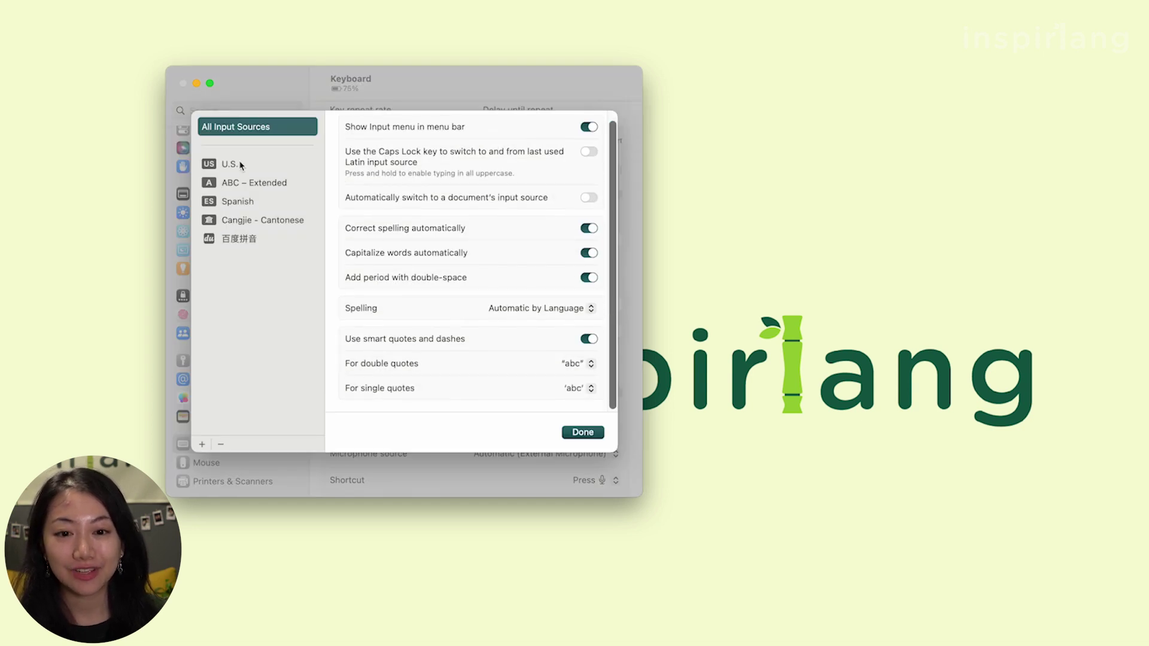
left_click(202, 445)
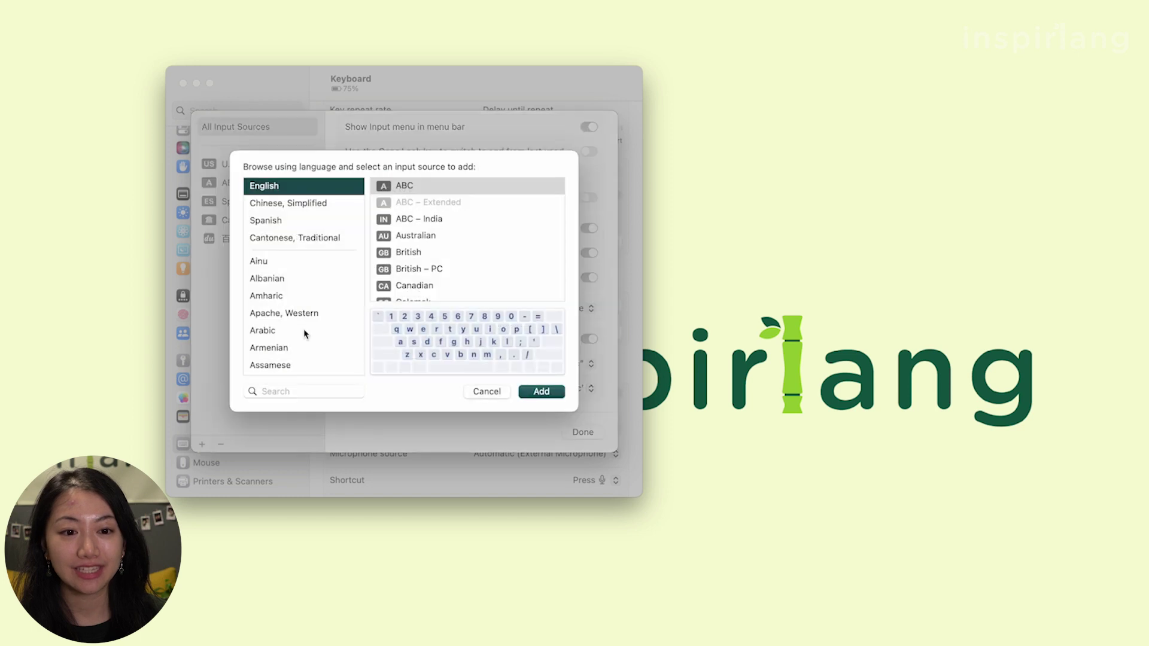
left_click(291, 391)
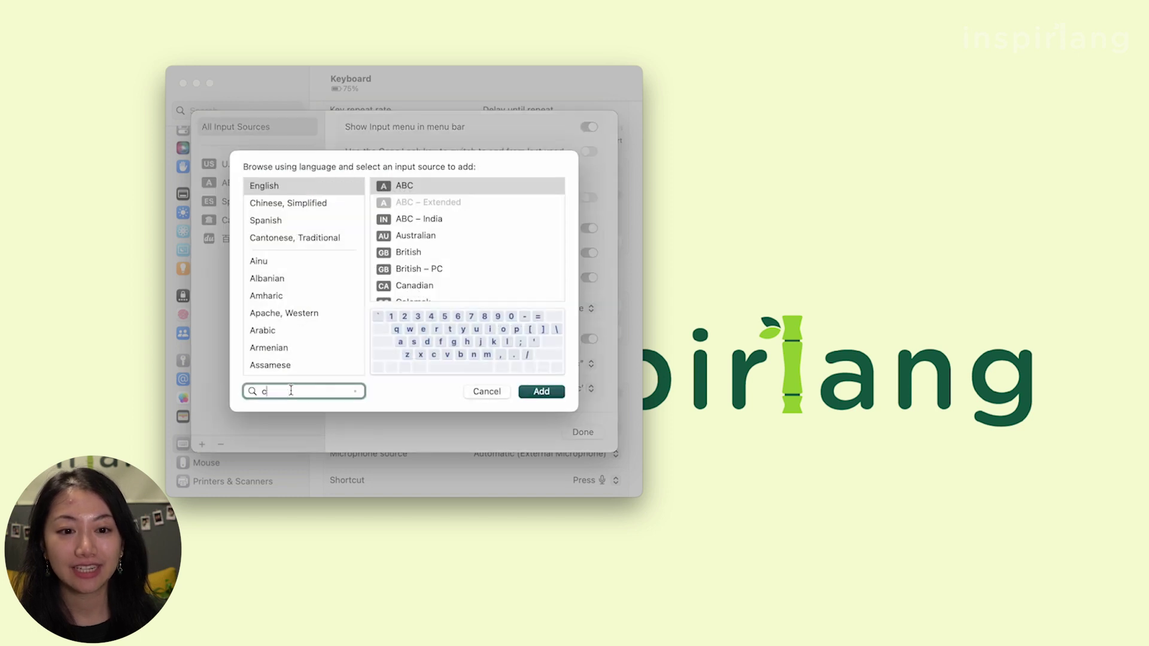
type("cantonese")
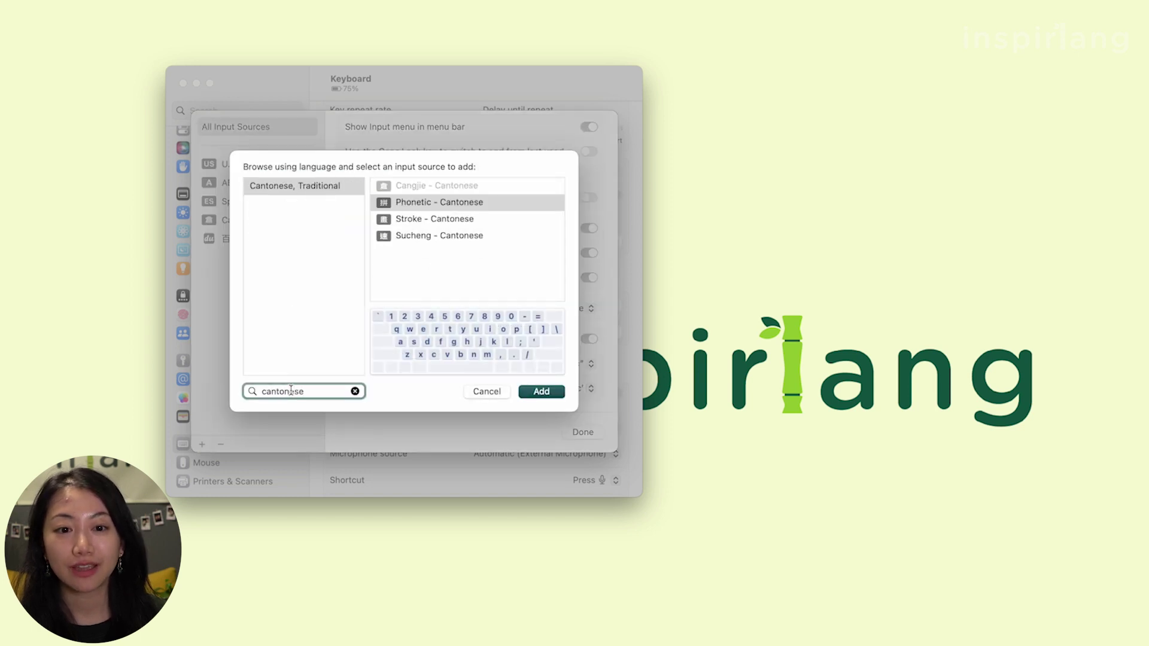
left_click(445, 205)
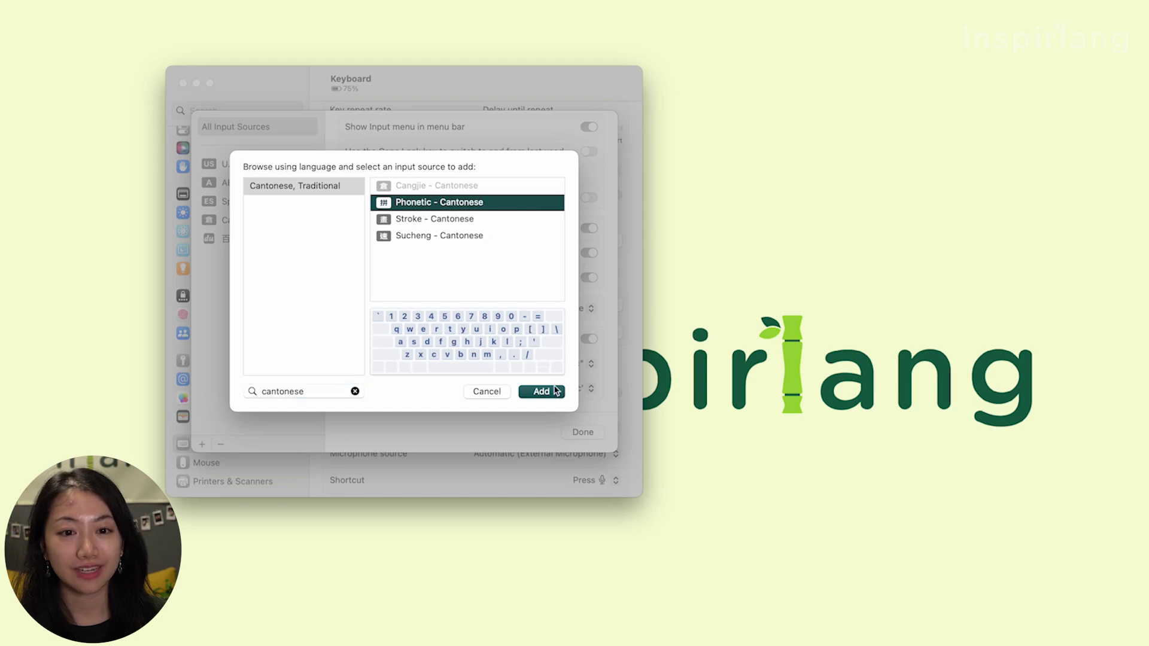
left_click(542, 392)
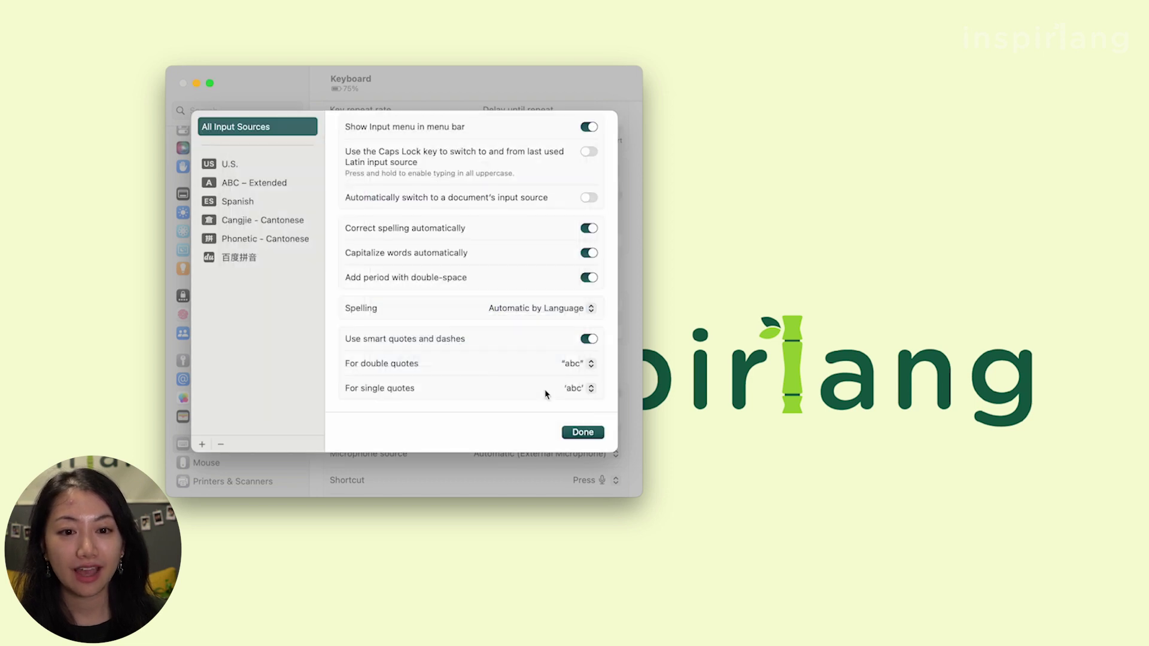
Step: Close the input-source editor and switch the menu-bar input to Phonetic - Cantonese
left_click(583, 432)
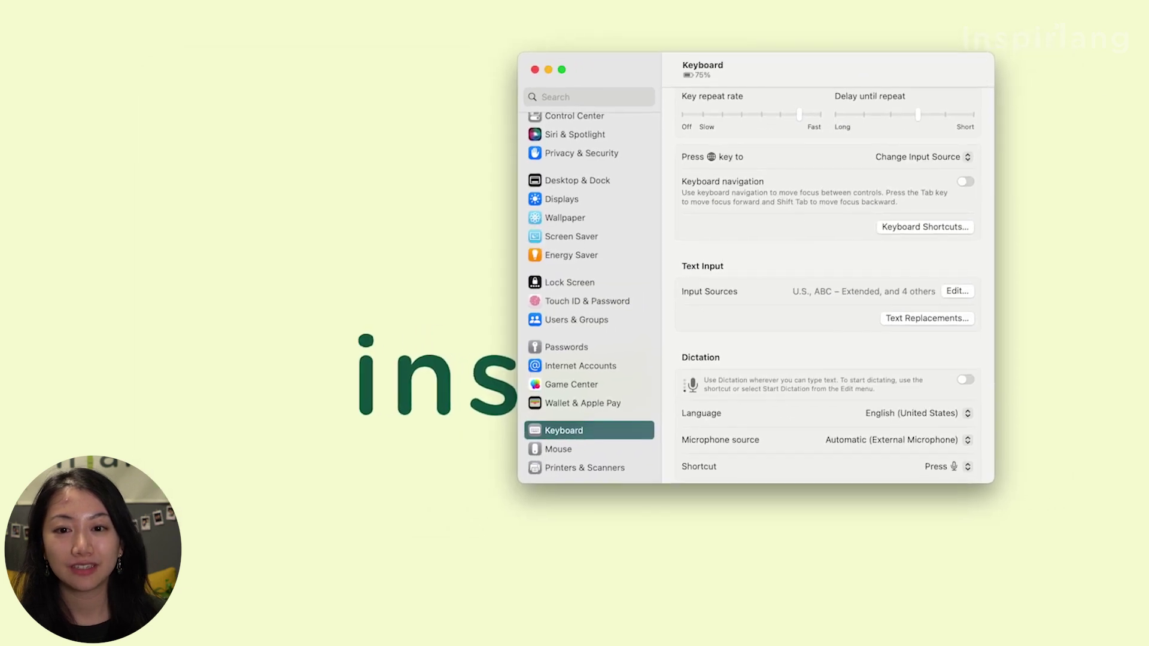
left_click(1078, 4)
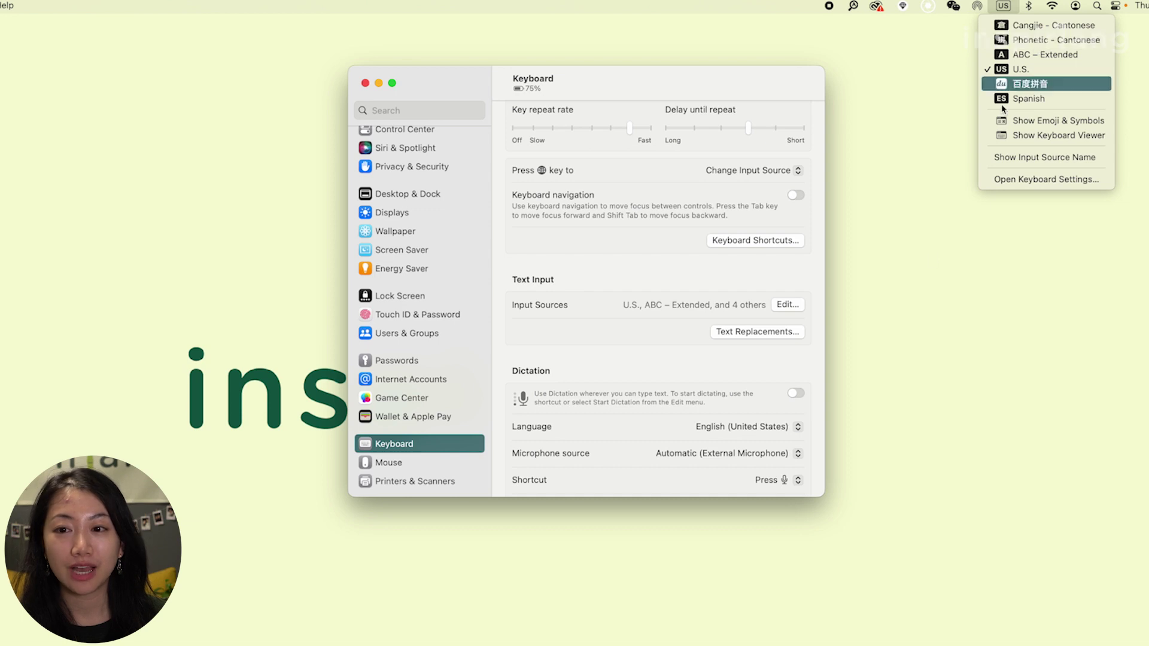
left_click(1035, 42)
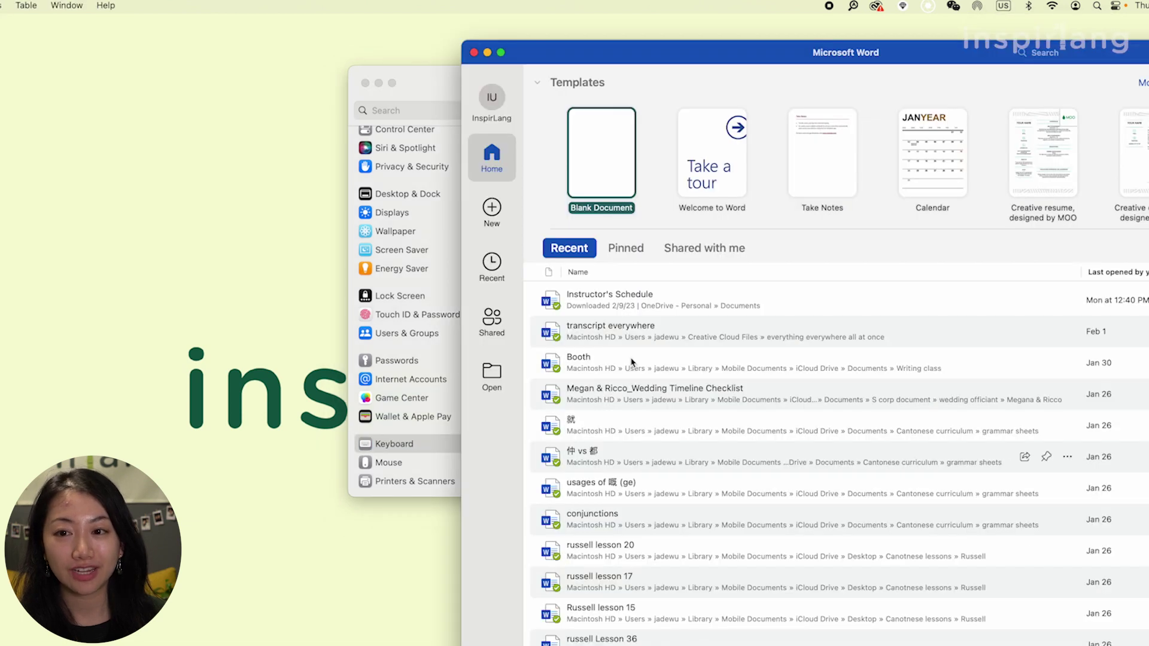
Step: Create a new blank Word document, Document2, and test typing on its page
left_click(609, 162)
double_click(610, 162)
left_click_drag(759, 25, 449, 10)
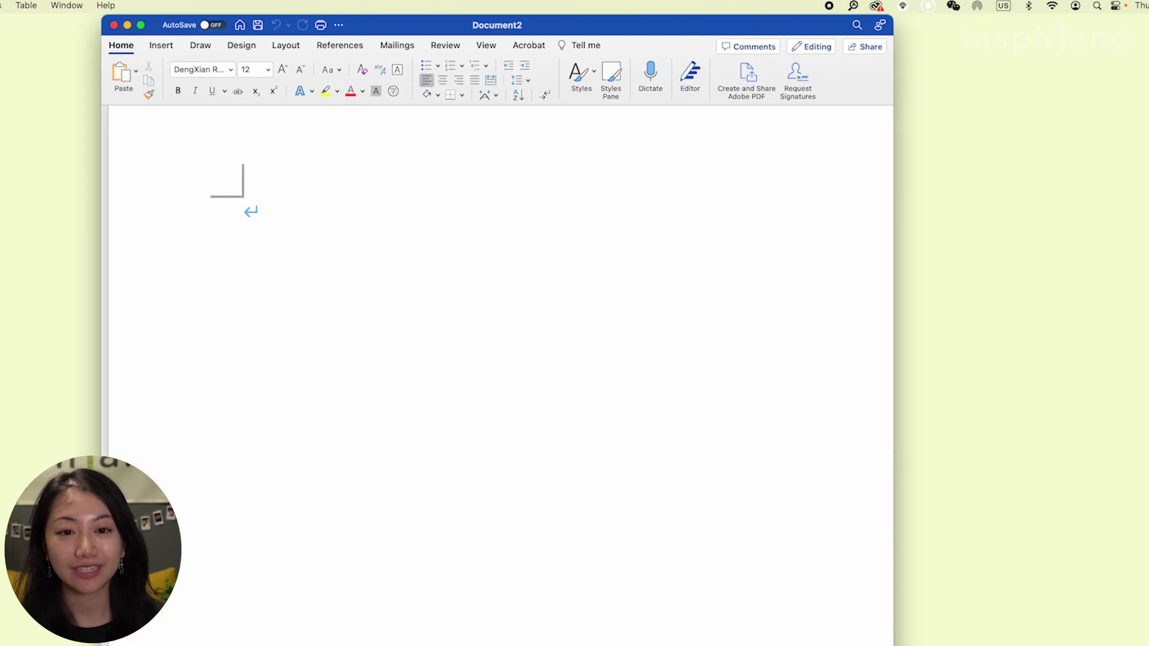
type("ni")
key("BackSpace")
key("BackSpace")
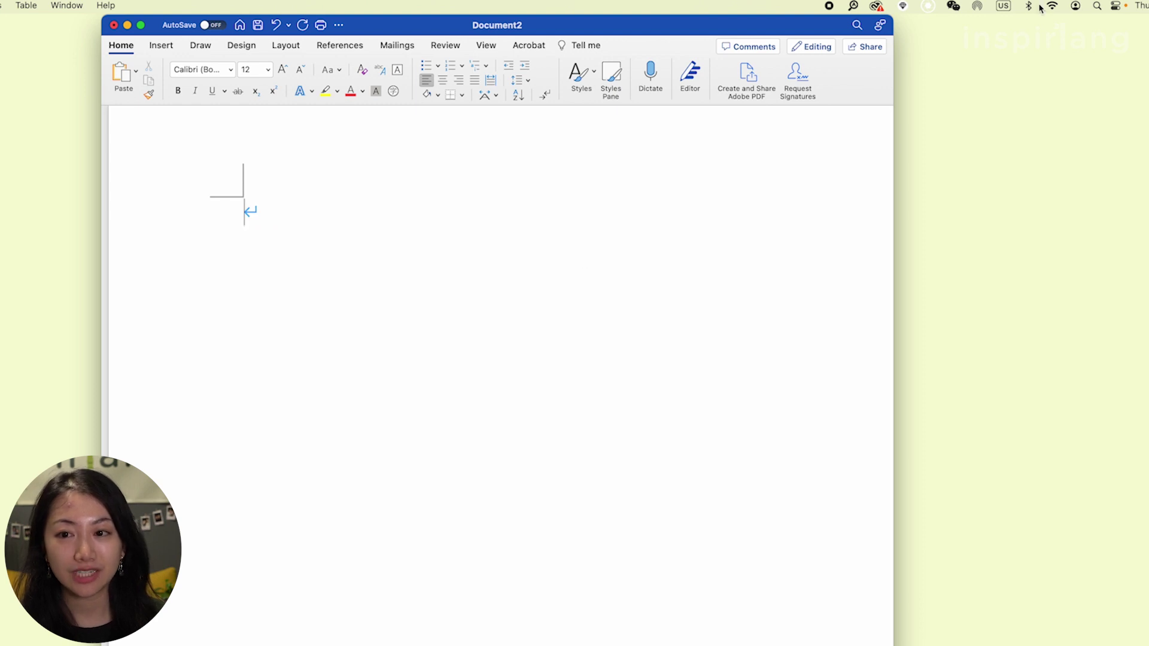
left_click(1004, 7)
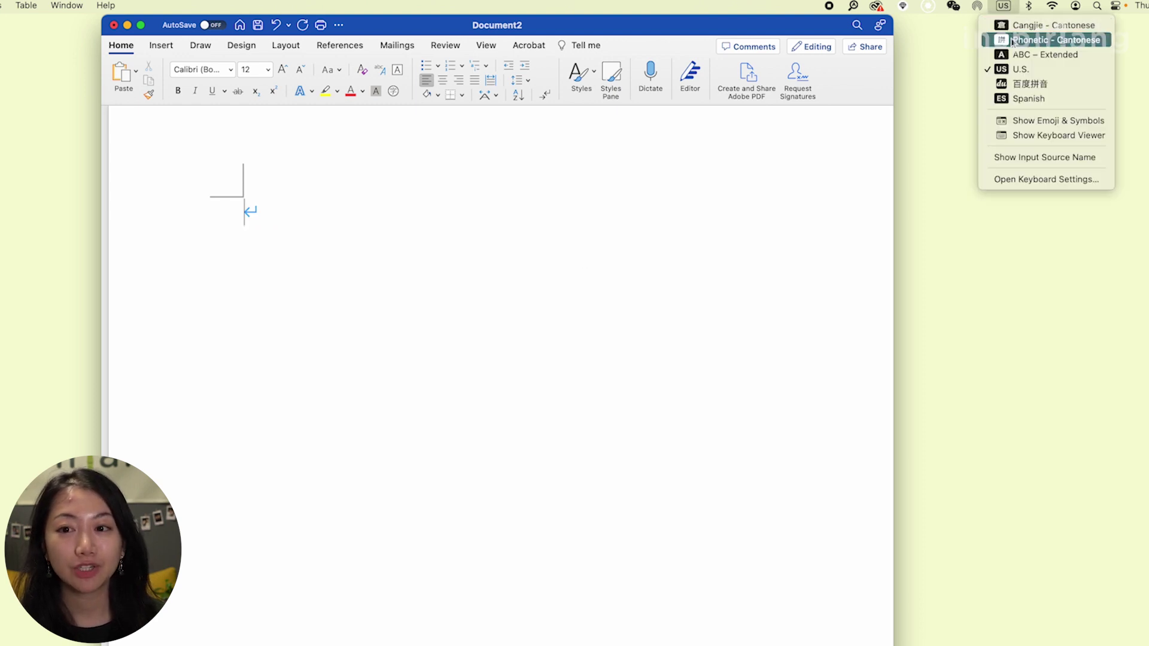
Step: Switch to Phonetic – Cantonese and type 你好嗎 from 'nei hou maa'
left_click(1029, 84)
type("nei hou")
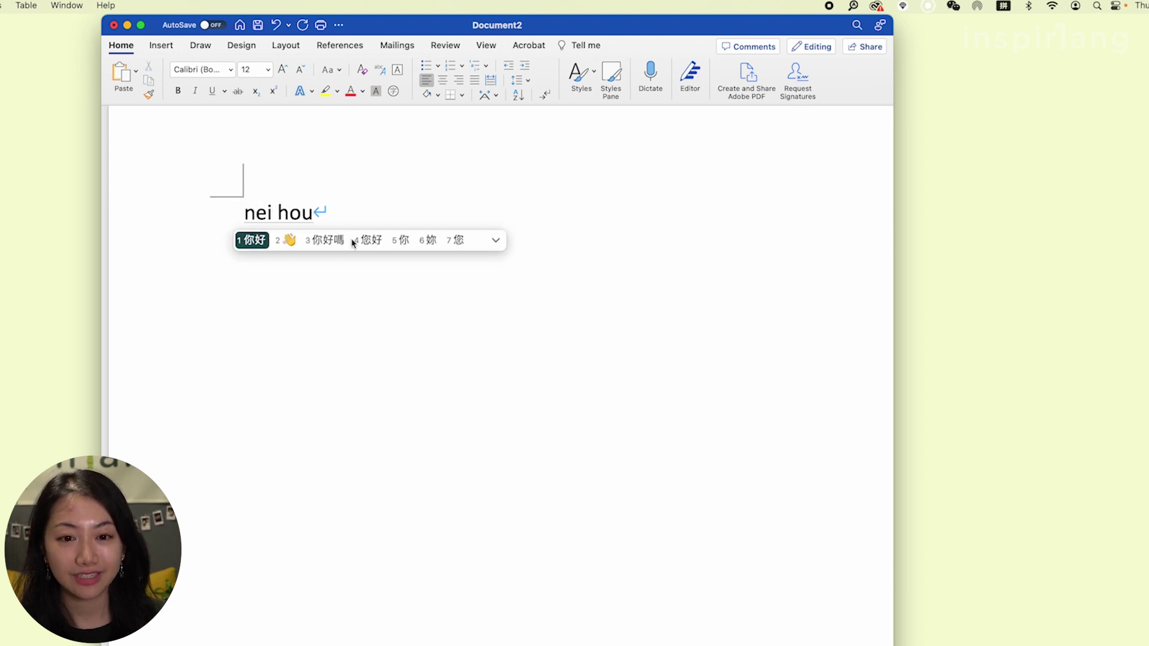
key("space")
type("maa")
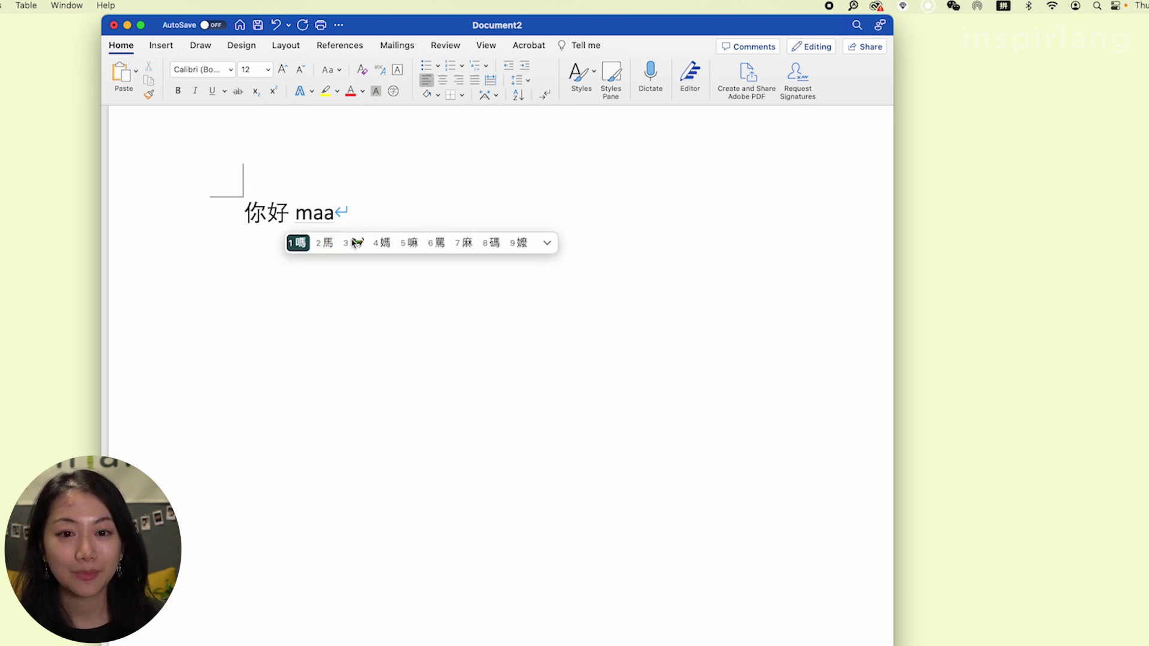
key("space")
Step: Continue the line with ？你好犀利啊！ using nei, hou, sailei and aa
type("?nei")
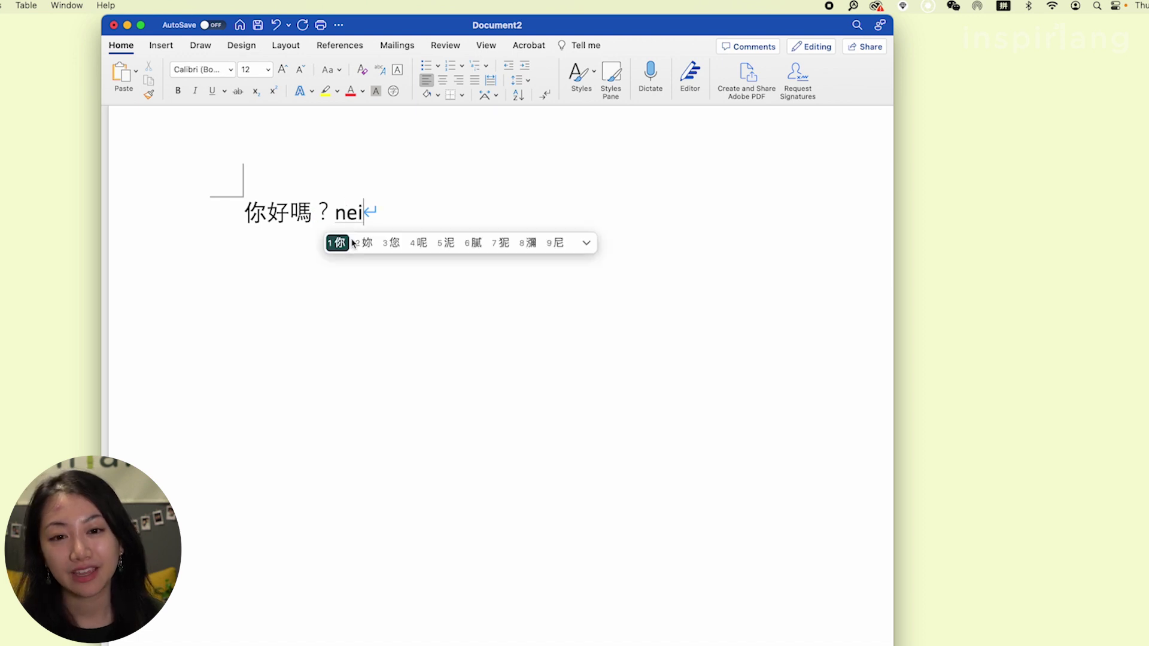
key("space")
type("hou")
key("space")
type("sai")
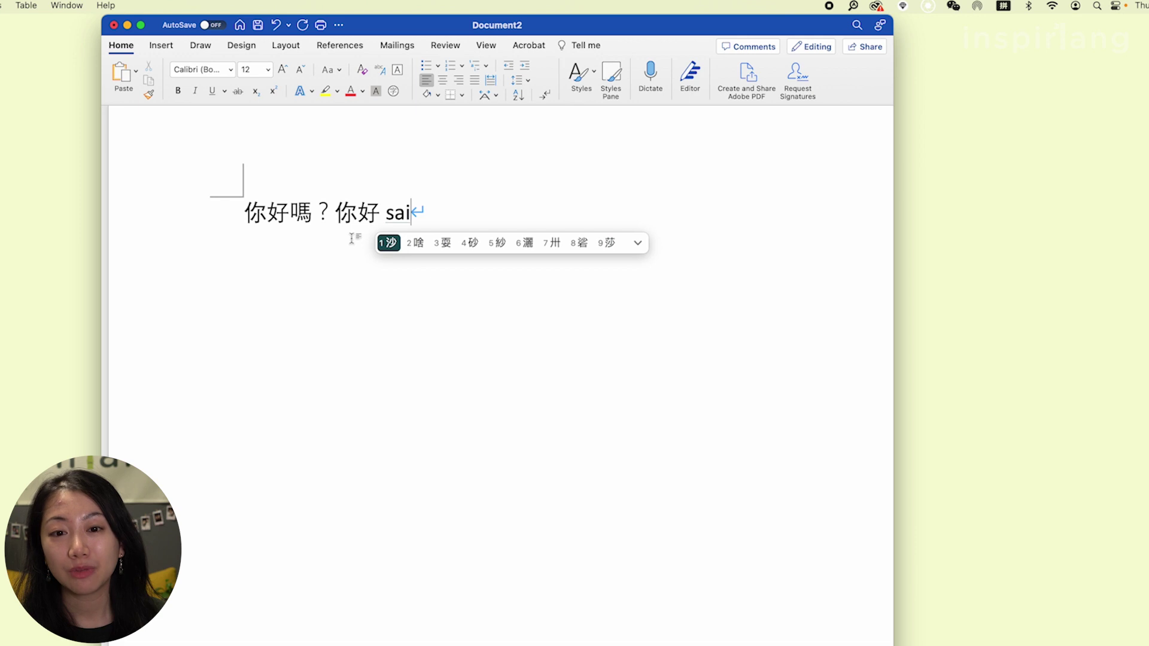
type("lei")
key("space")
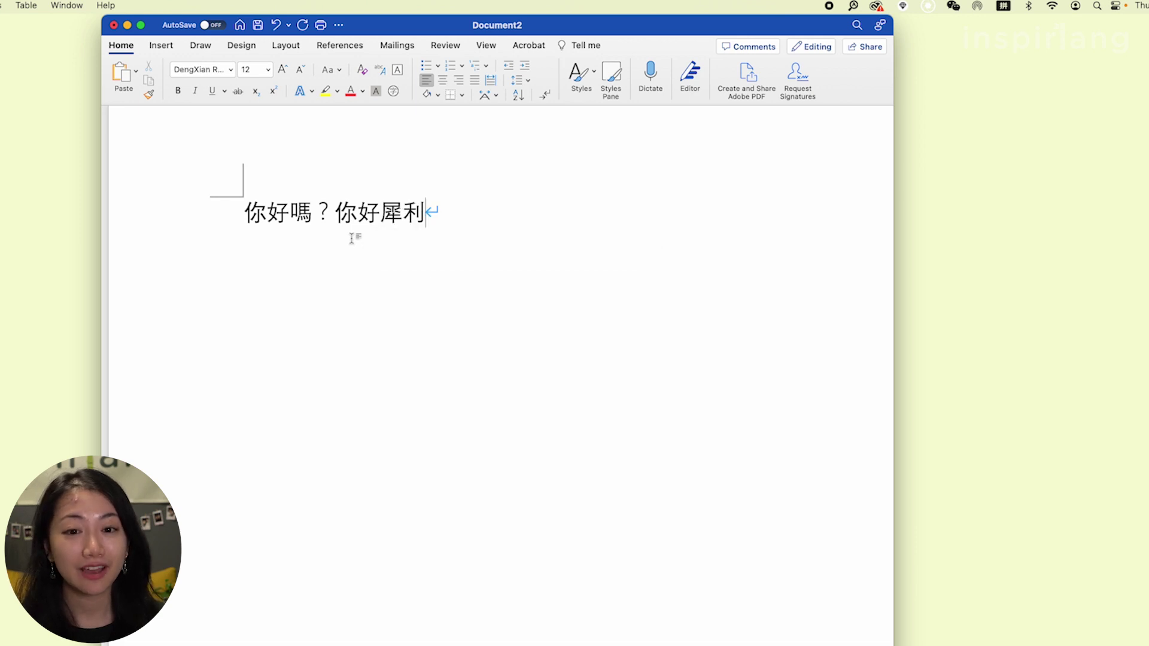
type("aa")
key("space")
type("!")
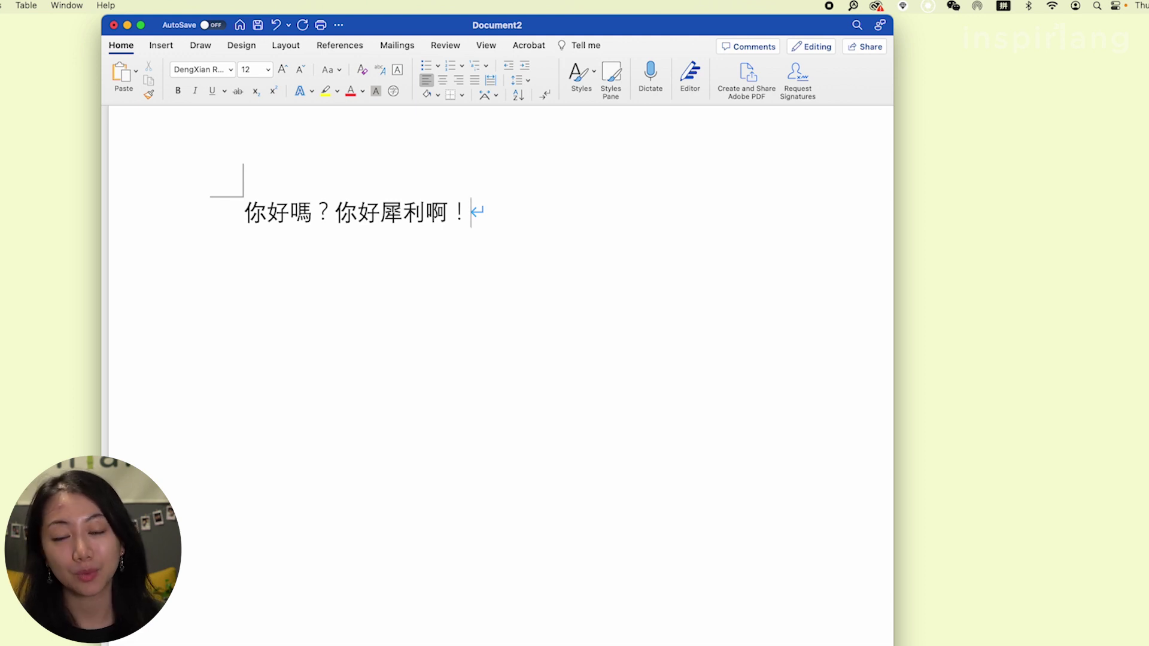
Step: Start a new line with 打中文字 from 'daa' and 'zungmanzi'
key("Return")
type("daa")
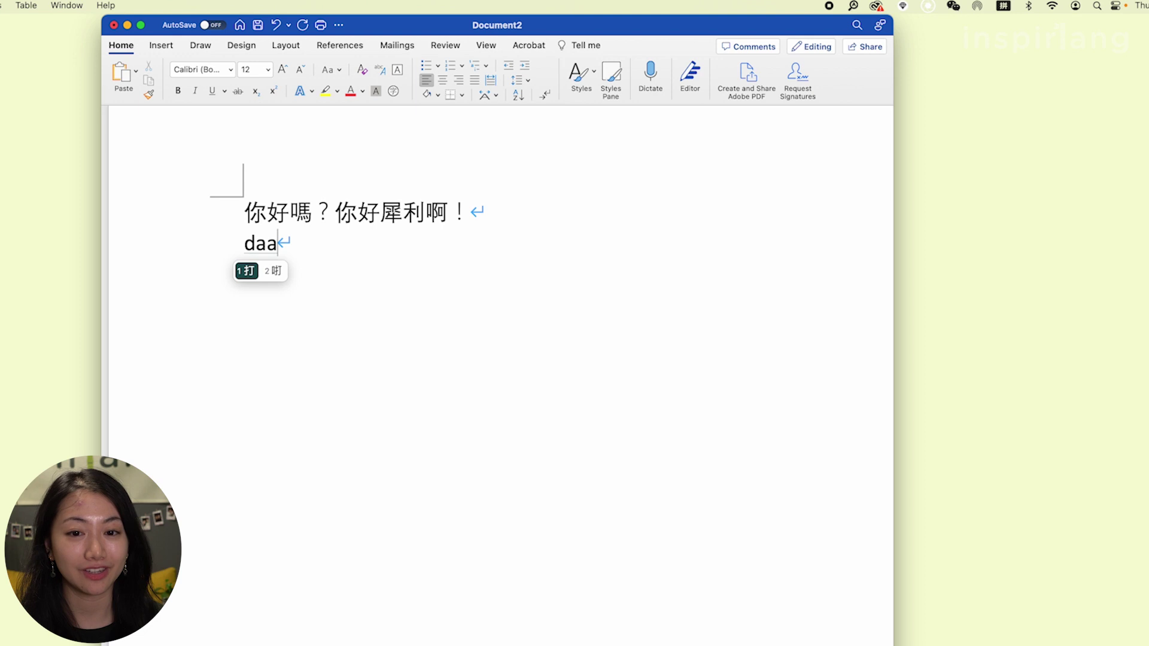
key("space")
type("j")
key("BackSpace")
type("zungmanzi")
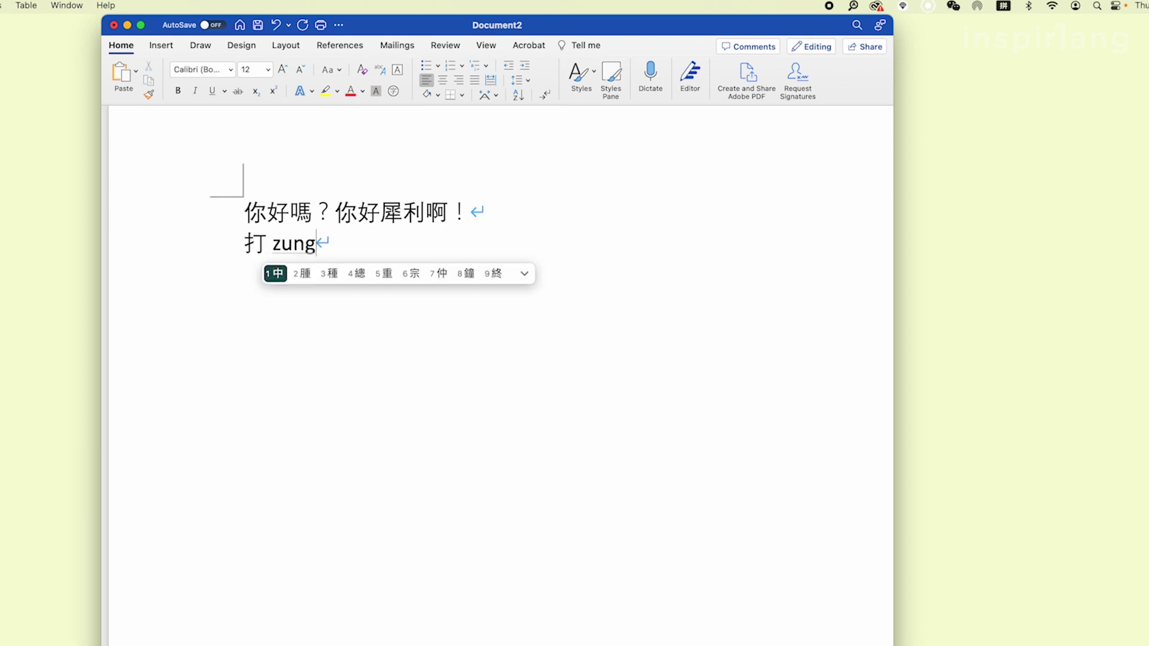
key("space")
Step: Finish the line with 原來都唔係好難！ using yunloi, dou, mhai and hounaa
type("juun")
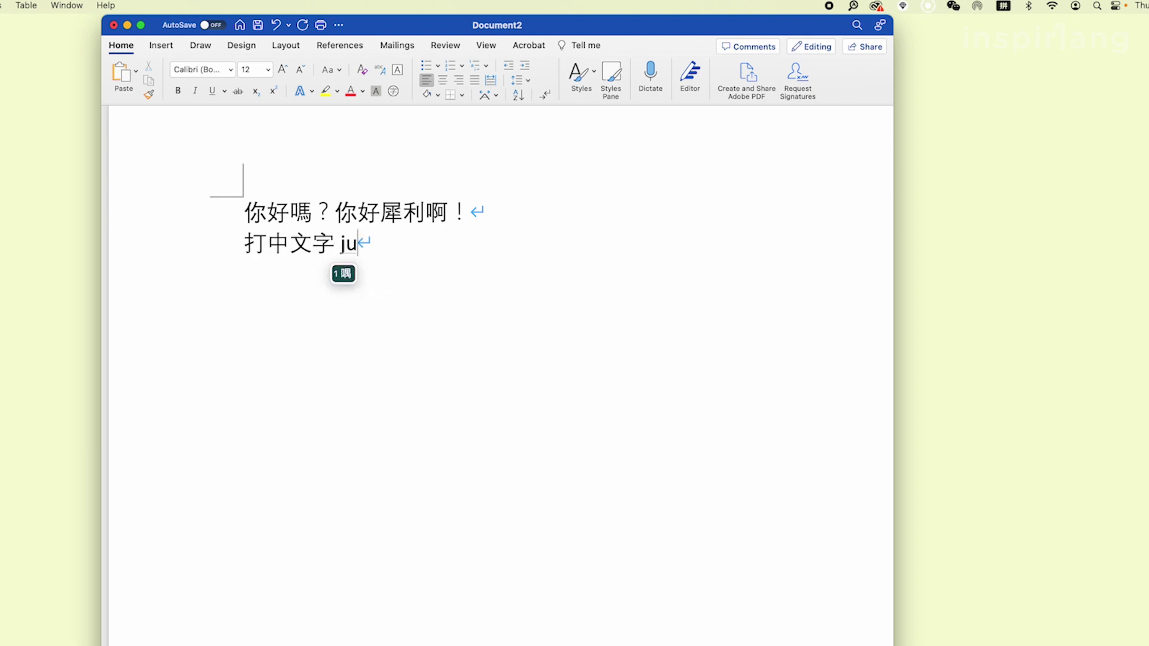
key("BackSpace")
key("BackSpace")
key("BackSpace")
type("yunlo")
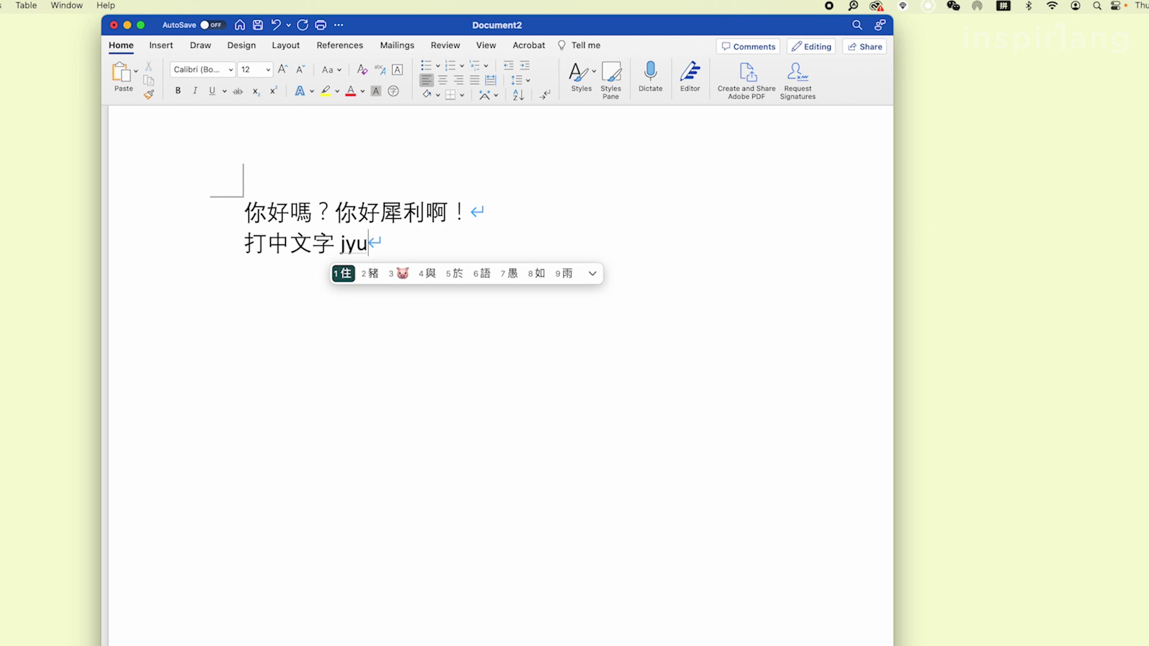
type("i")
key("space")
type("dou")
key("space")
type("mhai")
key("space")
type("hounaa")
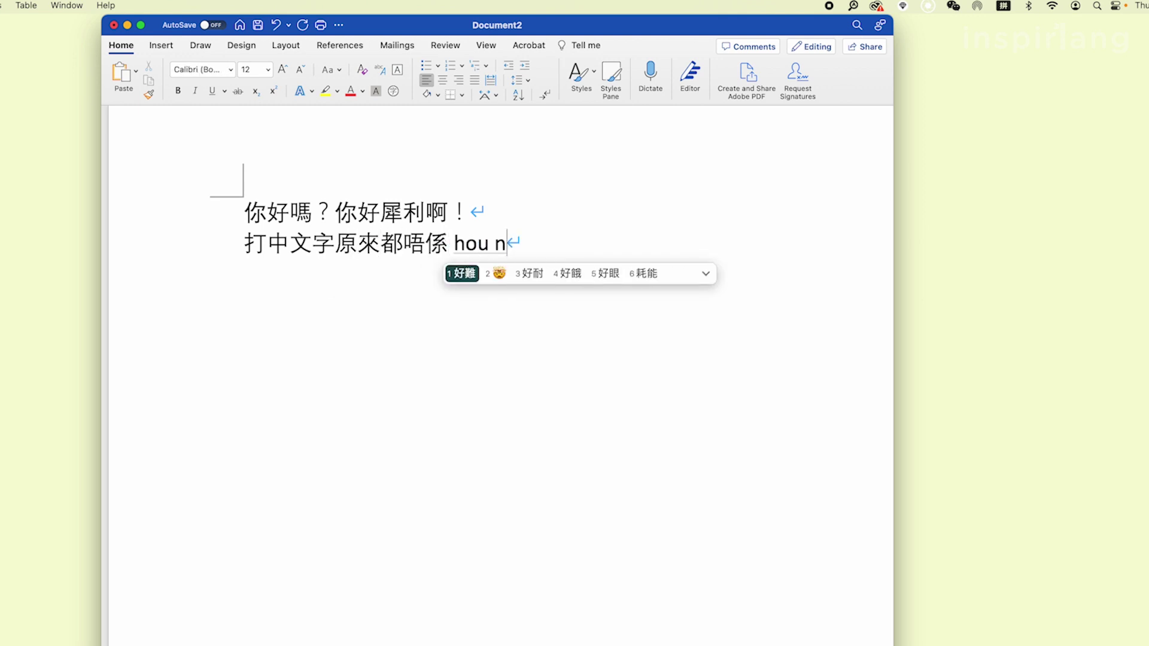
key("space")
type("！")
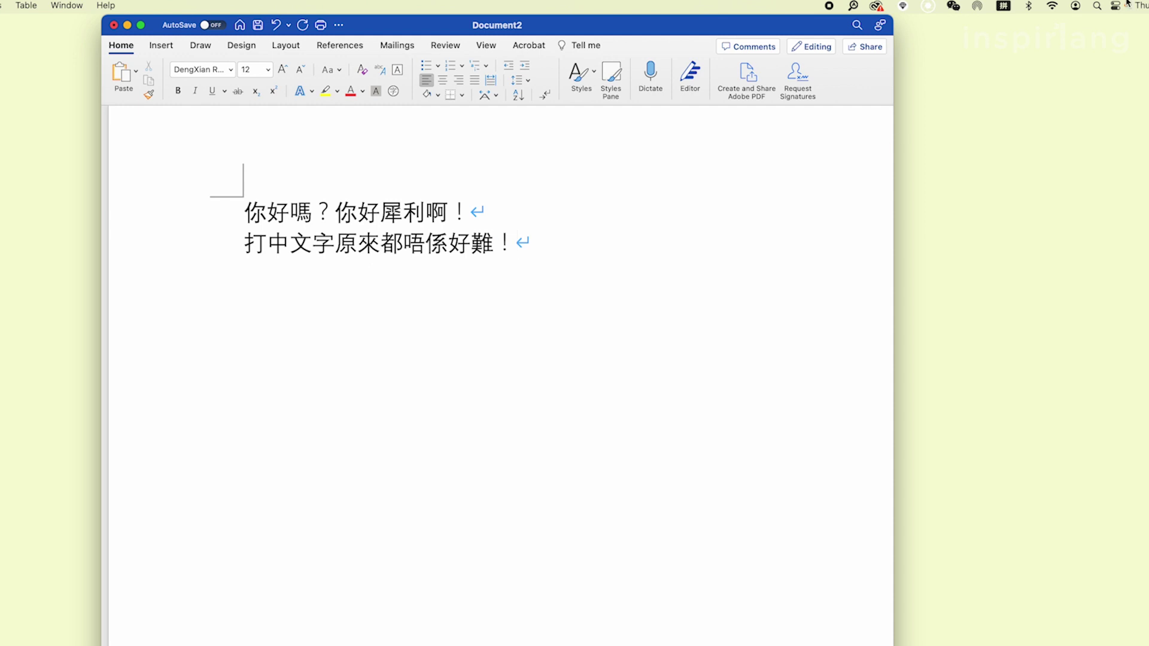
left_click(1004, 8)
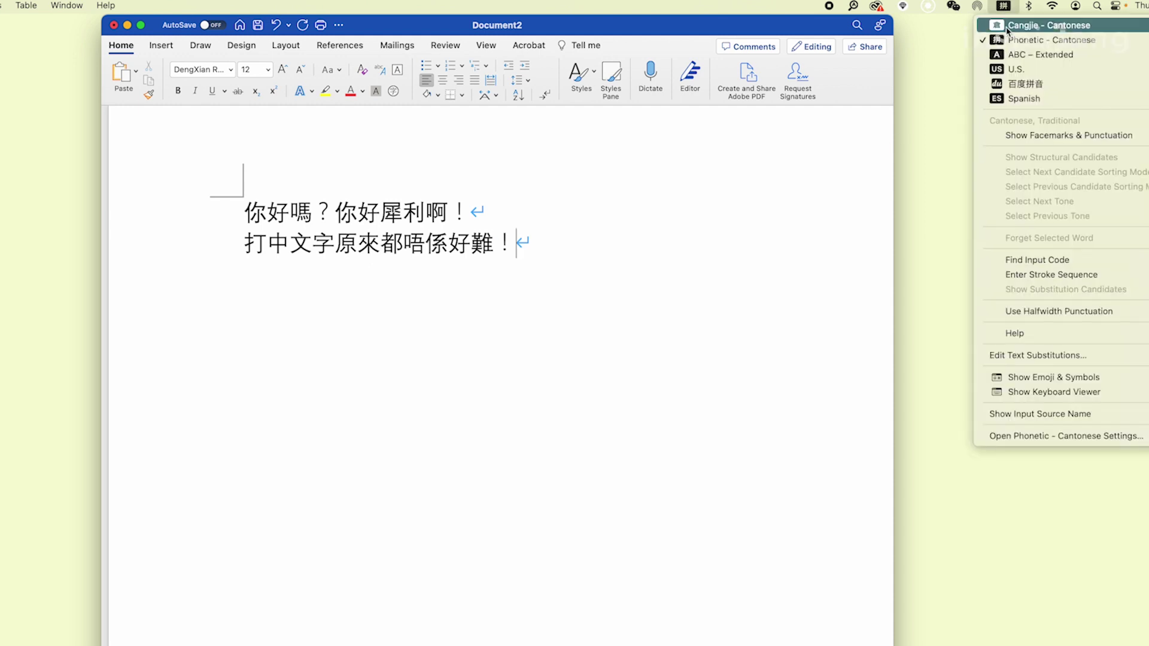
Step: Switch to ABC – Extended and type 'back to english now.' on a new line
left_click(1041, 54)
key("Return")
type("back to english now.")
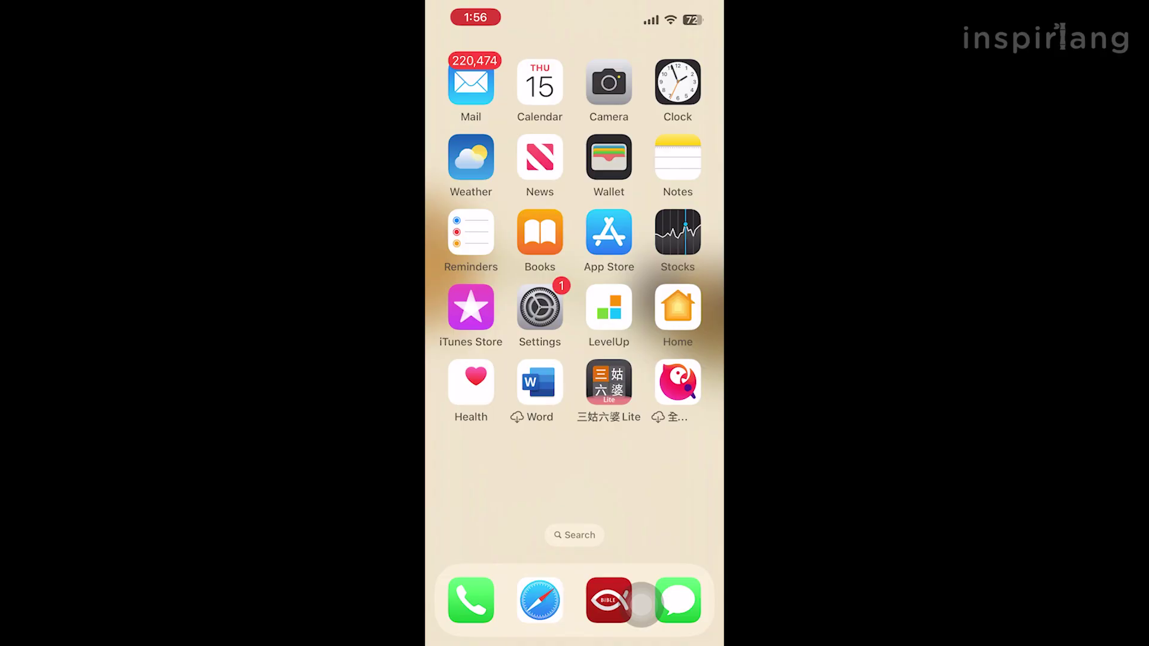
Step: Add the Cantonese, Traditional – Phonetic keyboard under Settings > General > Keyboard > Keyboards
left_click(540, 307)
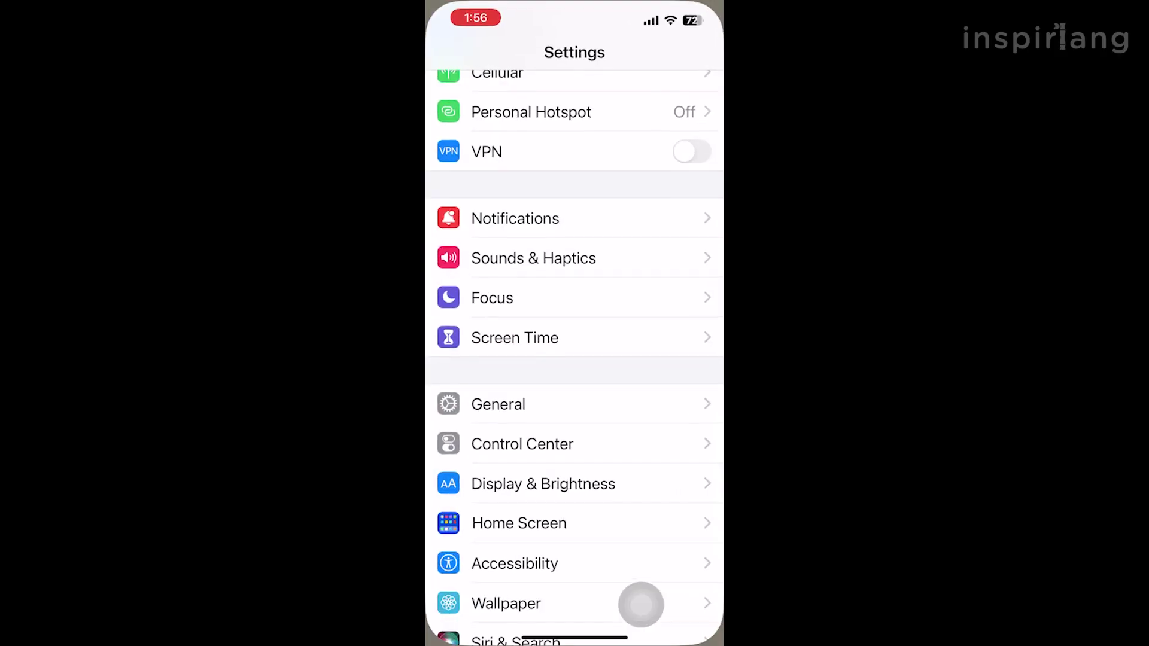
left_click(498, 404)
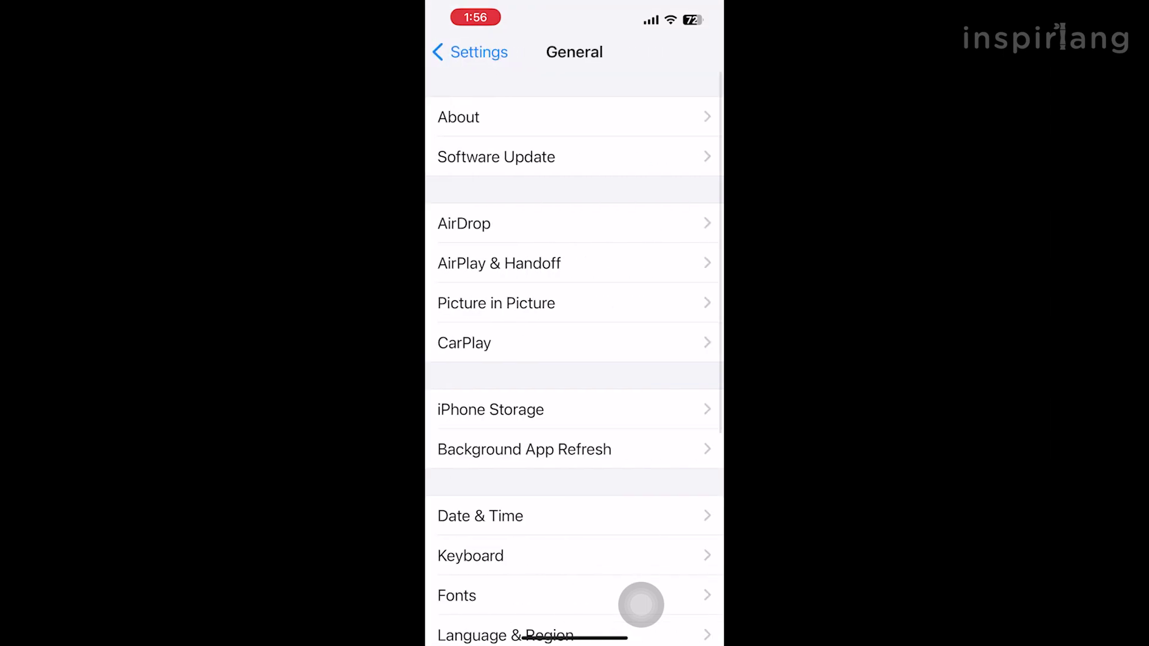
scroll(574, 359, "down", 3)
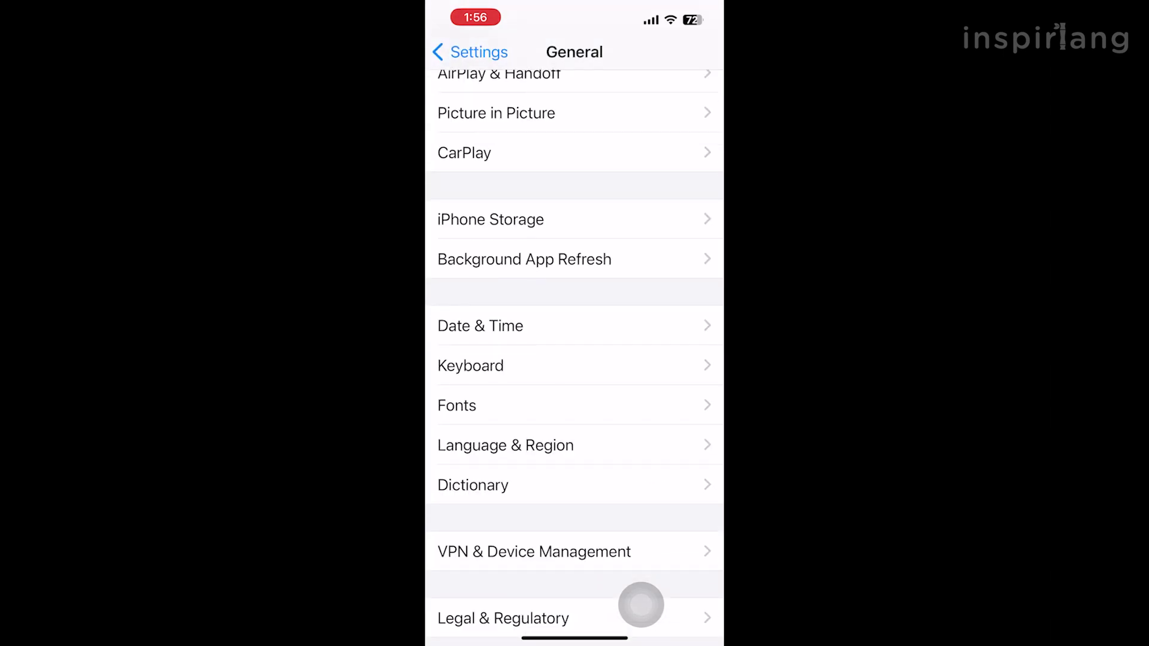
left_click(470, 366)
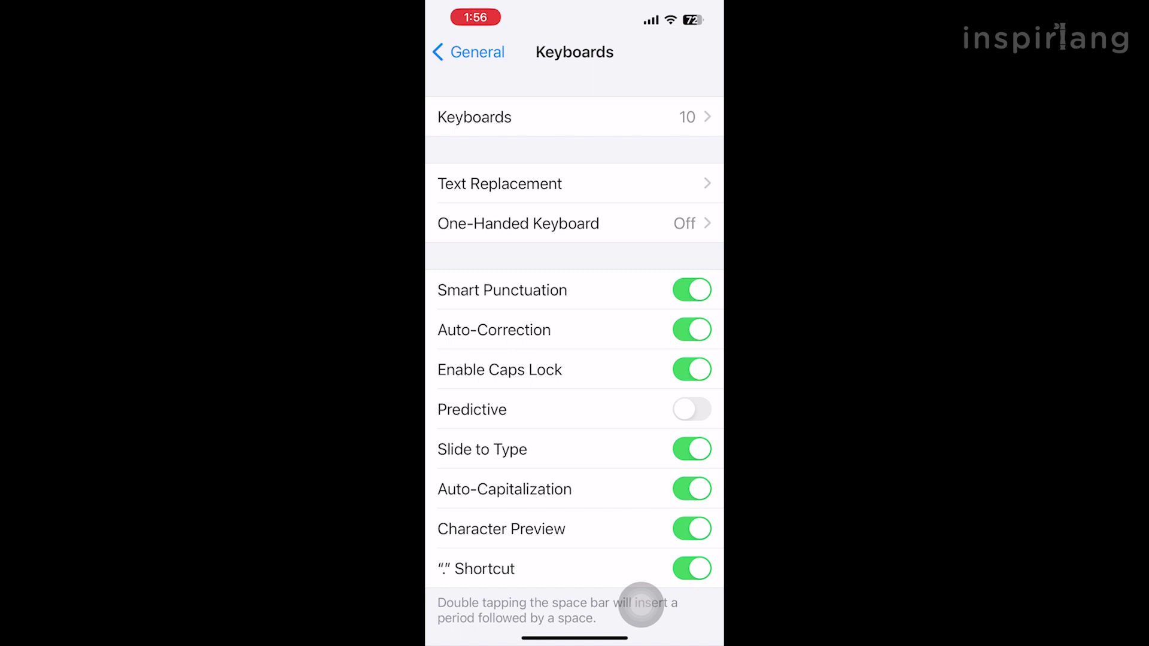
left_click(474, 117)
scroll(575, 359, "down", 2)
left_click(510, 572)
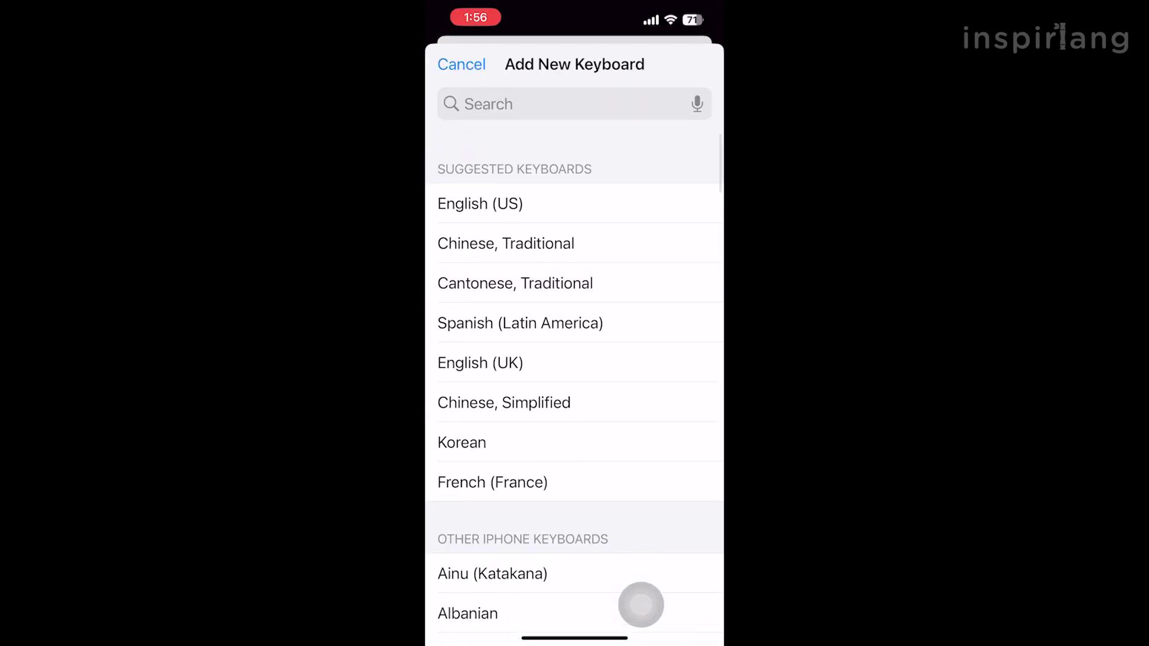
left_click(515, 282)
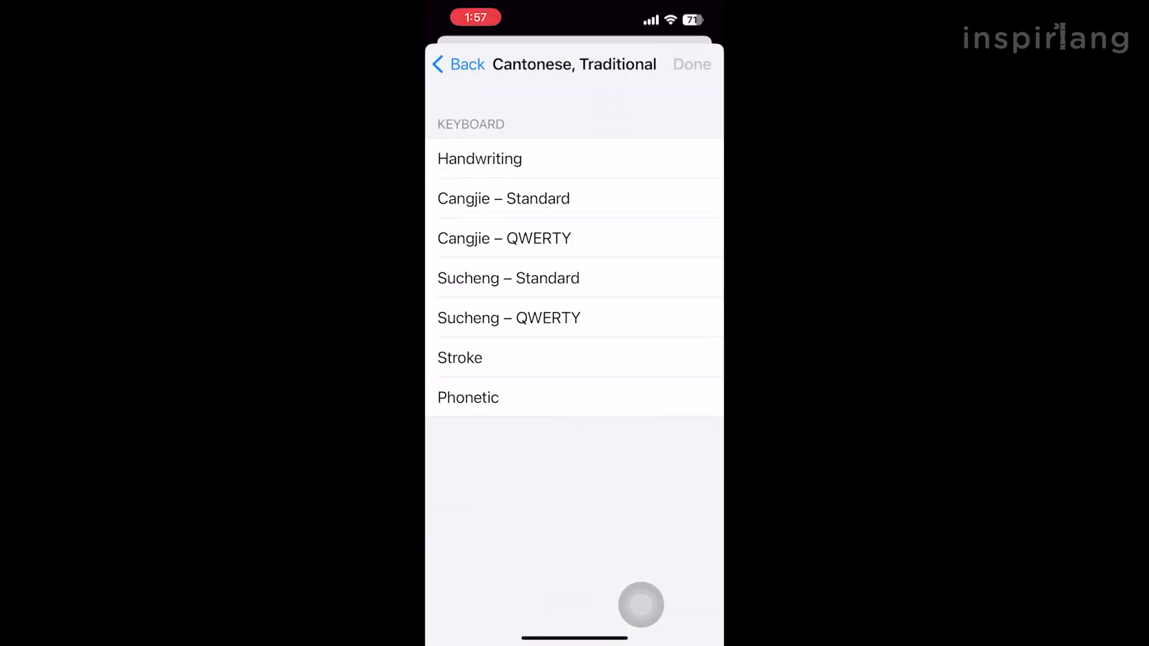
left_click(469, 397)
left_click(692, 64)
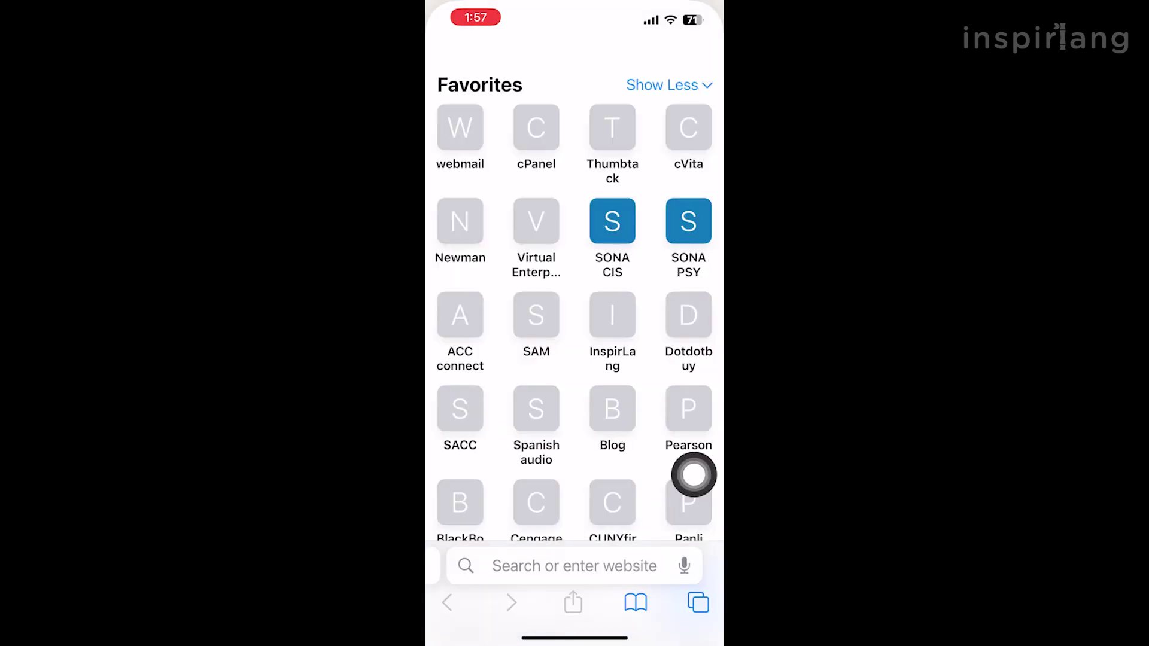
Step: Switch the Safari address-bar keyboard to 廣東話拼音 (Cantonese phonetic)
left_click(575, 565)
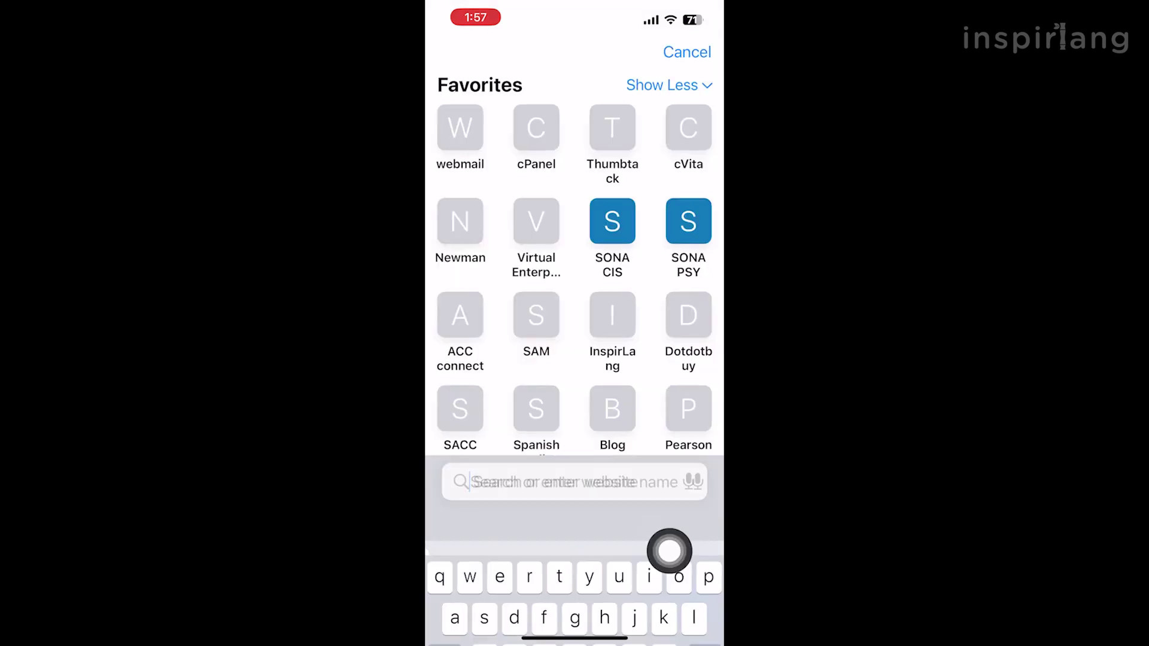
left_click(458, 615)
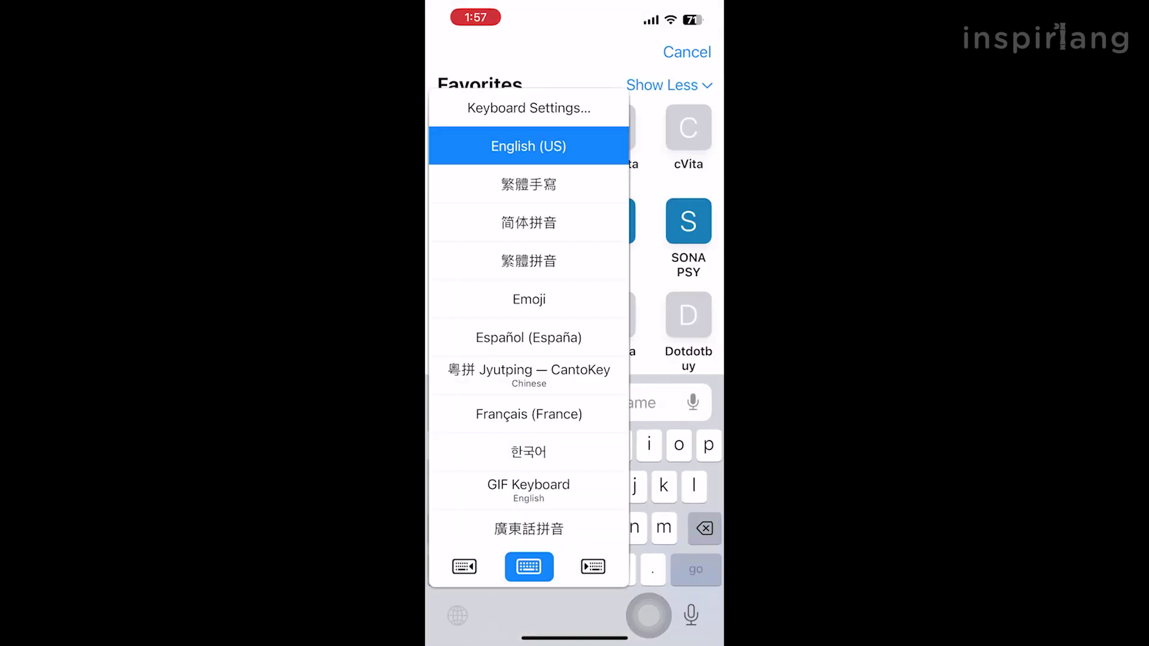
left_click(529, 529)
Step: Type 點樣打中文字 from 'dim joeng', 'daa' and 'zungmanzi' and run the search
type("dim joeng")
key("space")
type("daa")
key("space")
type("zungmsn")
key("BackSpace")
key("BackSpace")
type("anzi")
key("space")
key("Return")
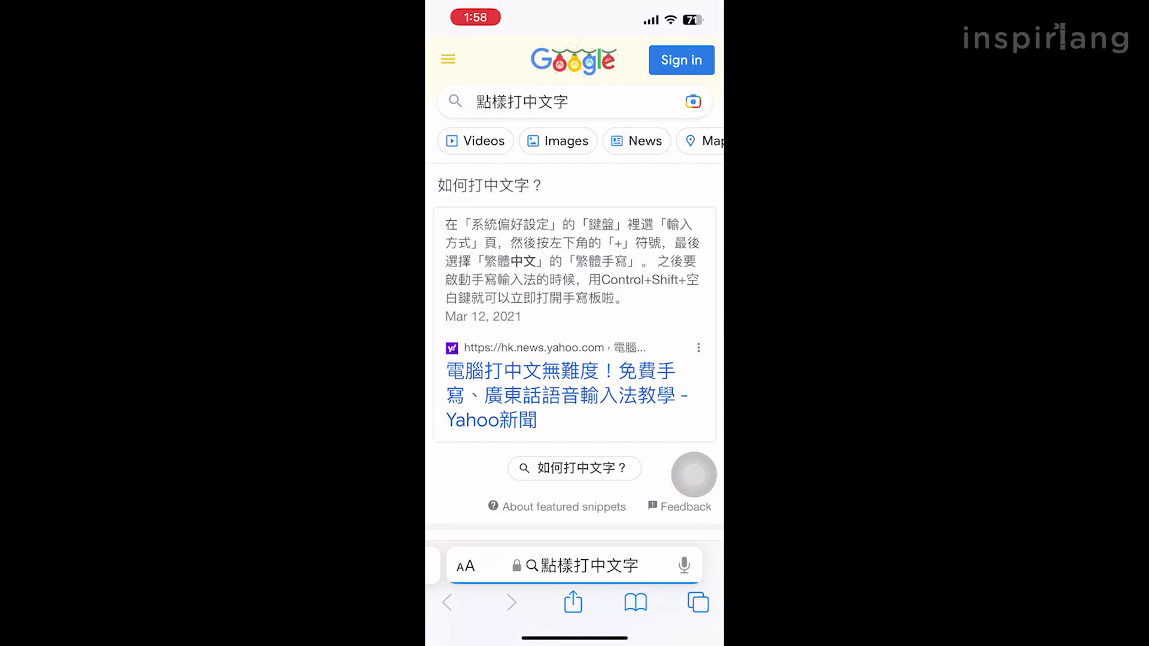